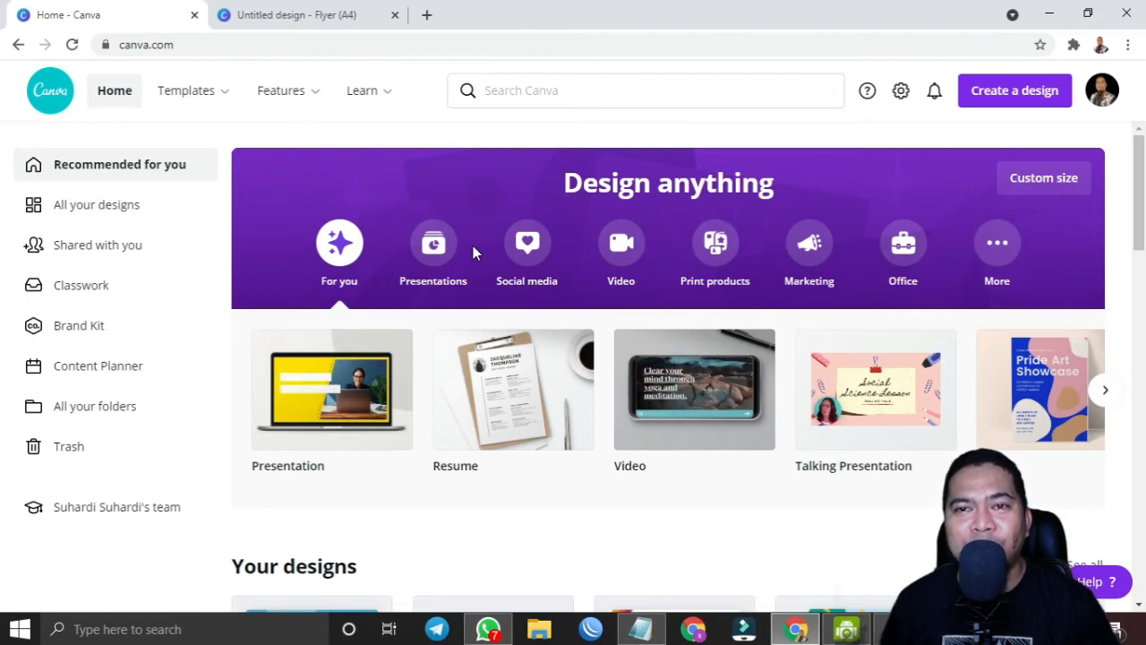
Create a blank 210 × 297 mm flyer design from the design type search, and close it again.
click(1015, 107)
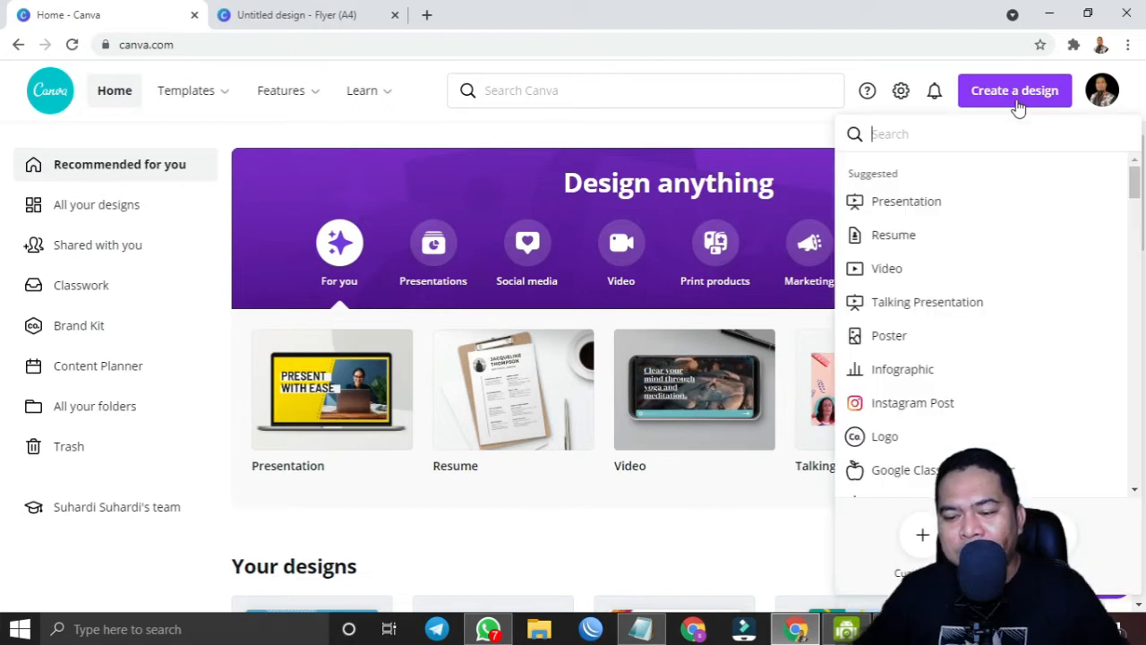
text(flyer)
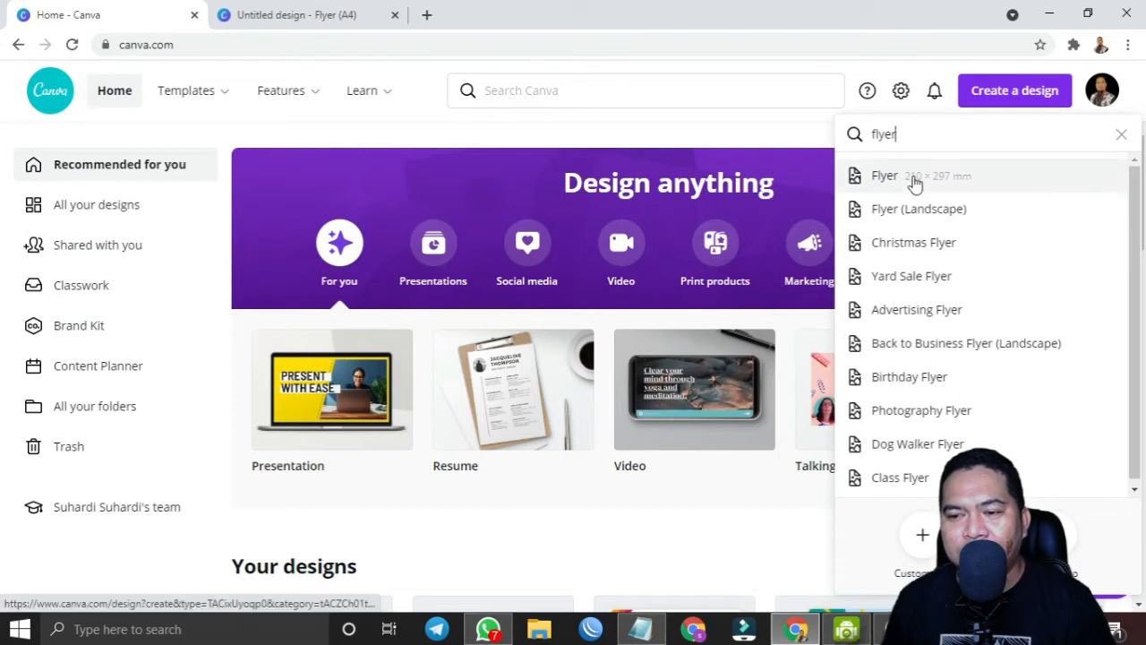
click(915, 183)
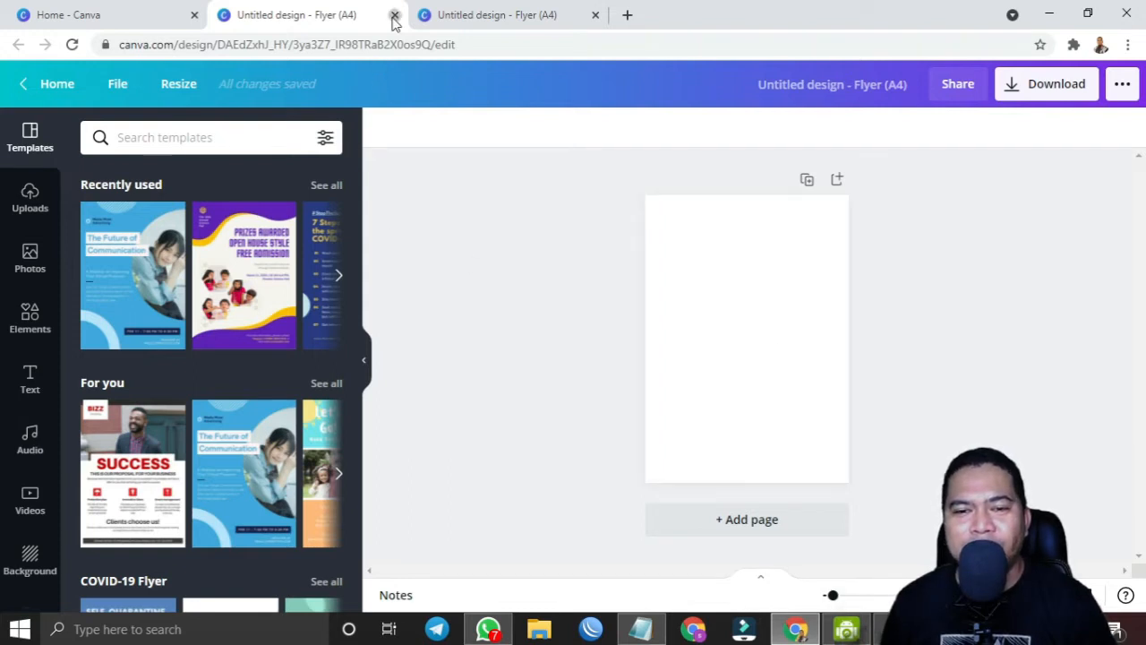
click(395, 15)
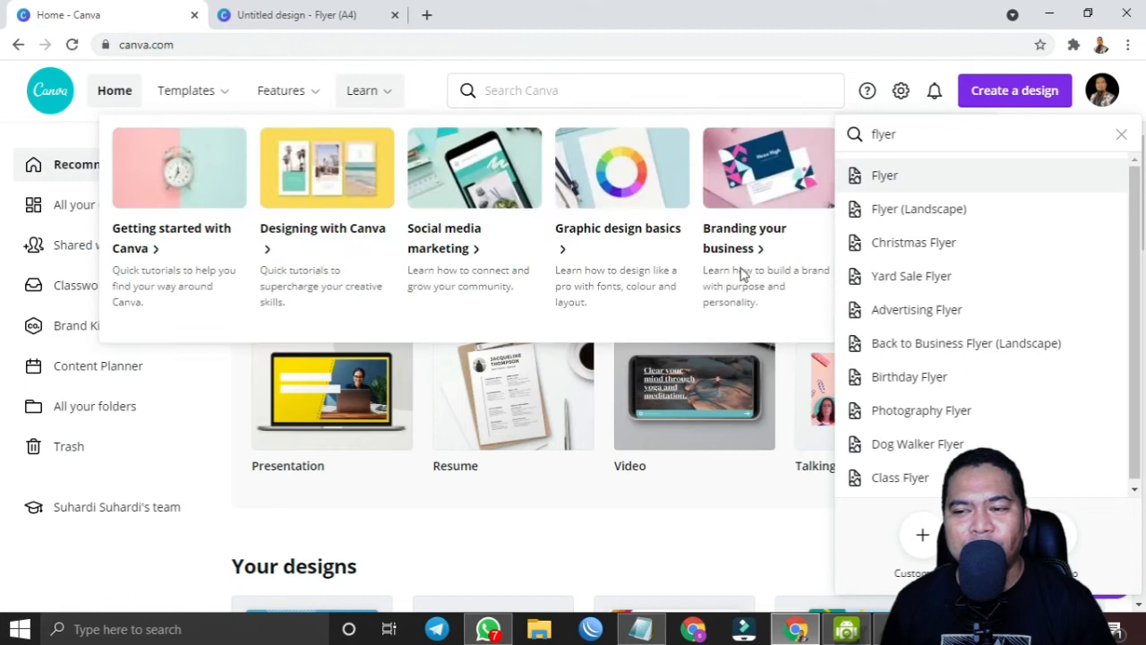
click(1120, 135)
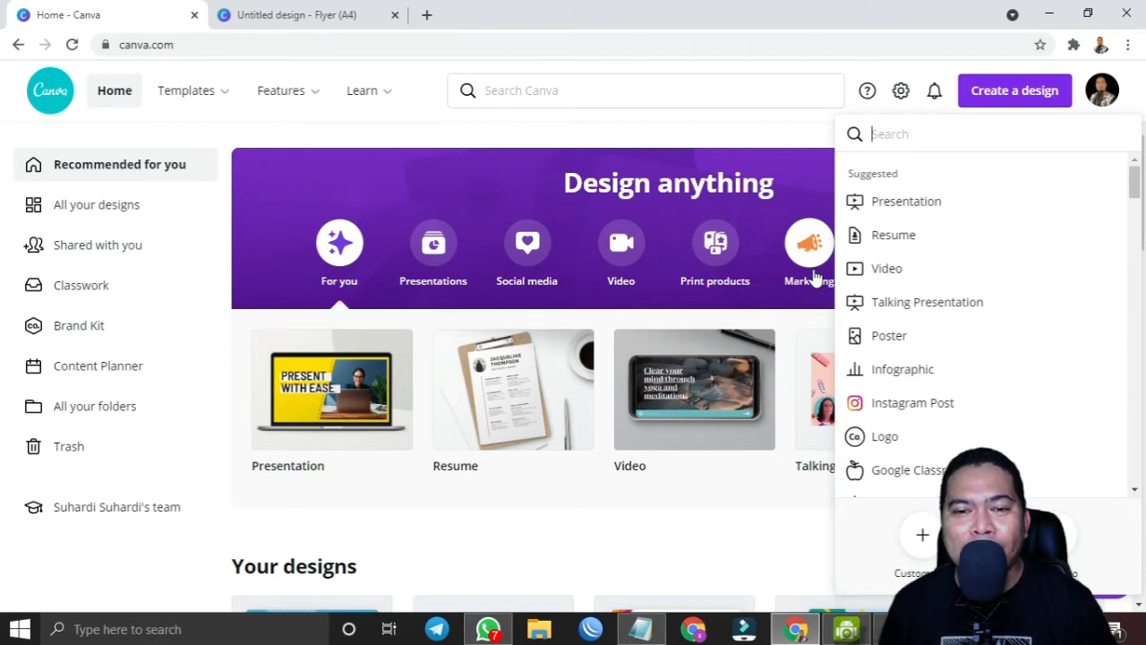
click(296, 16)
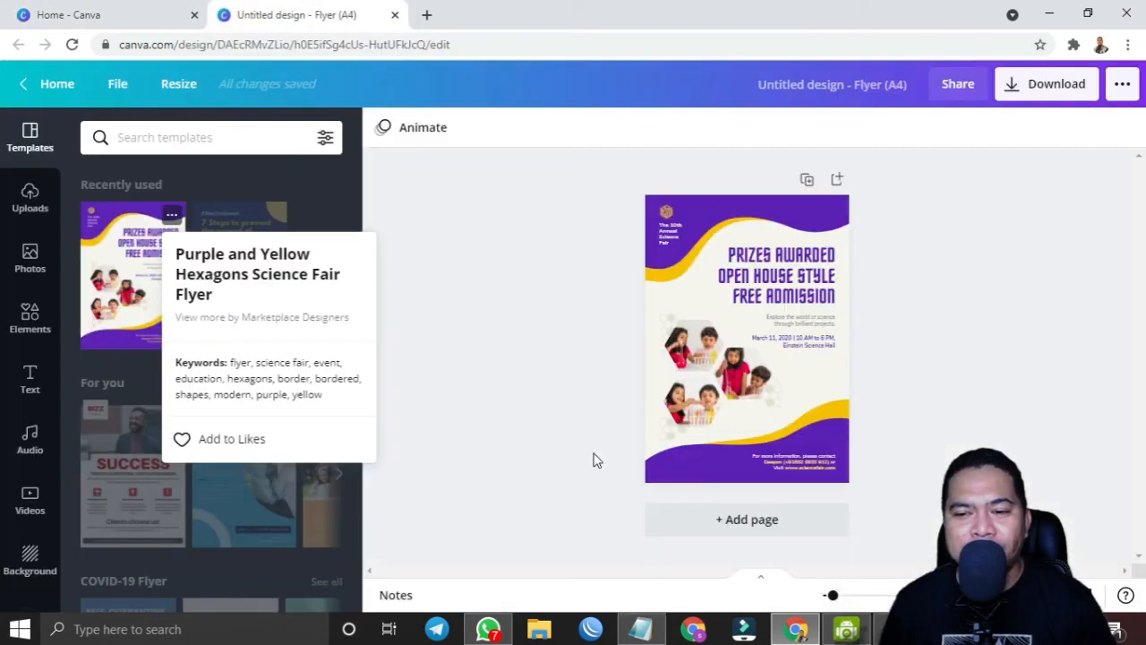
click(62, 13)
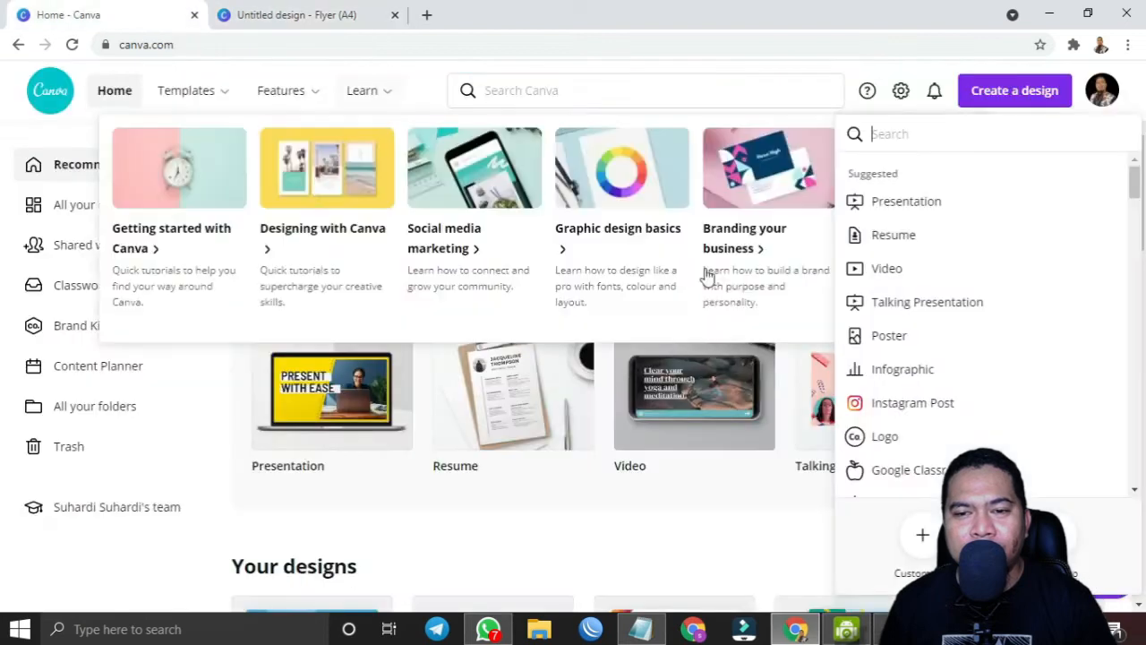
Search the site for "flyer" and open the suggested Flyer template category.
click(528, 94)
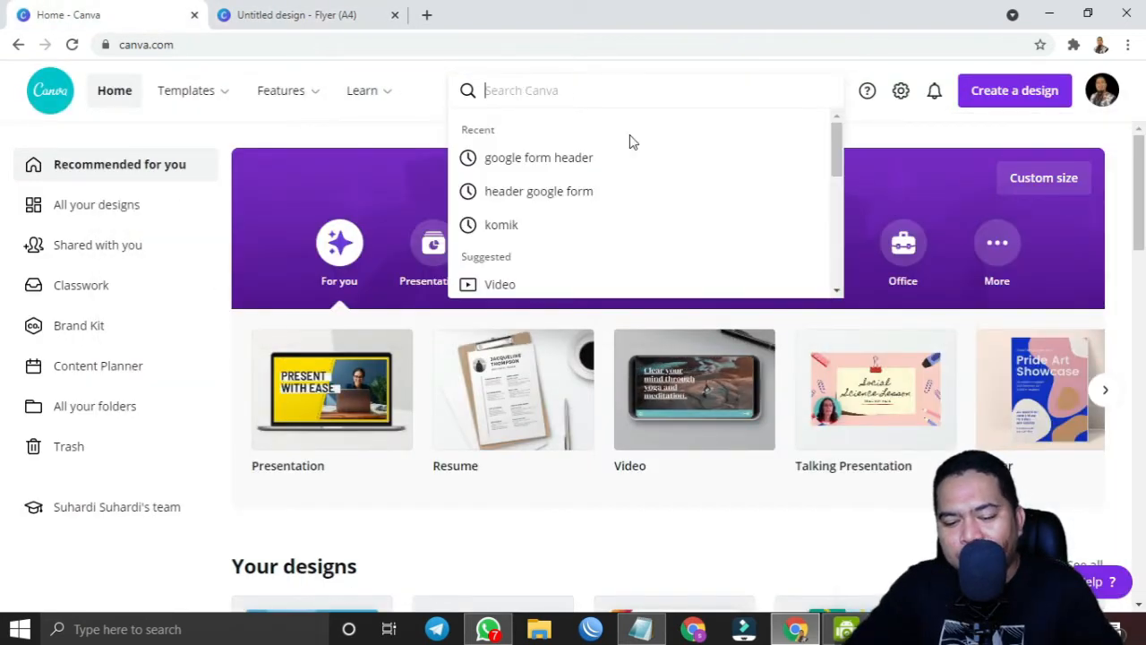
text(flyer)
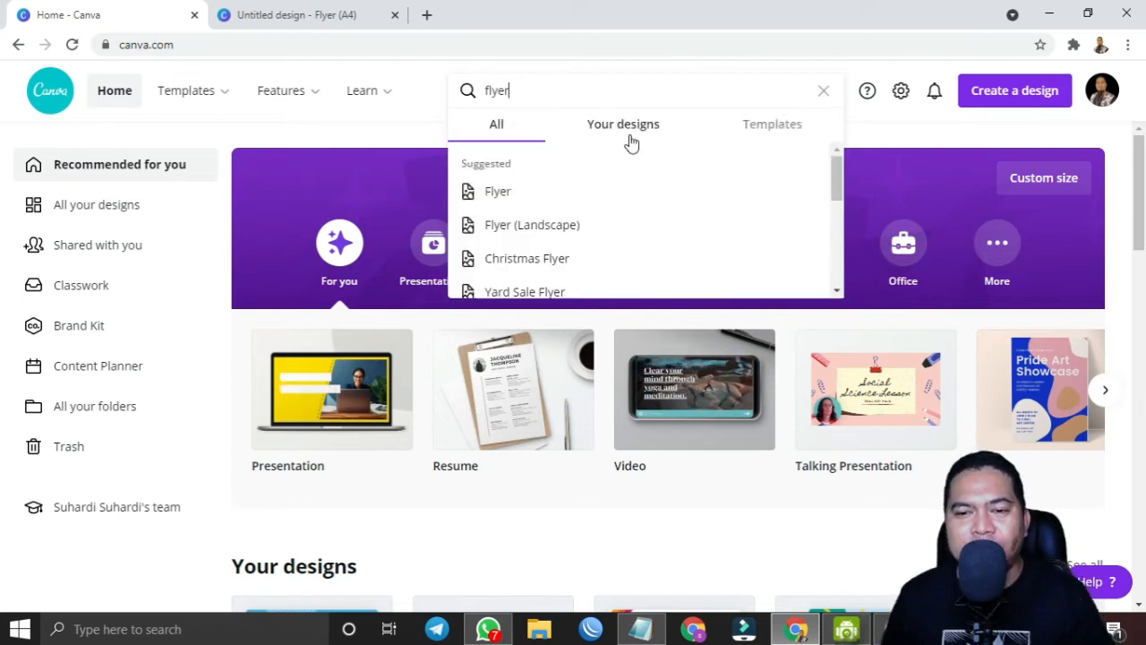
click(498, 193)
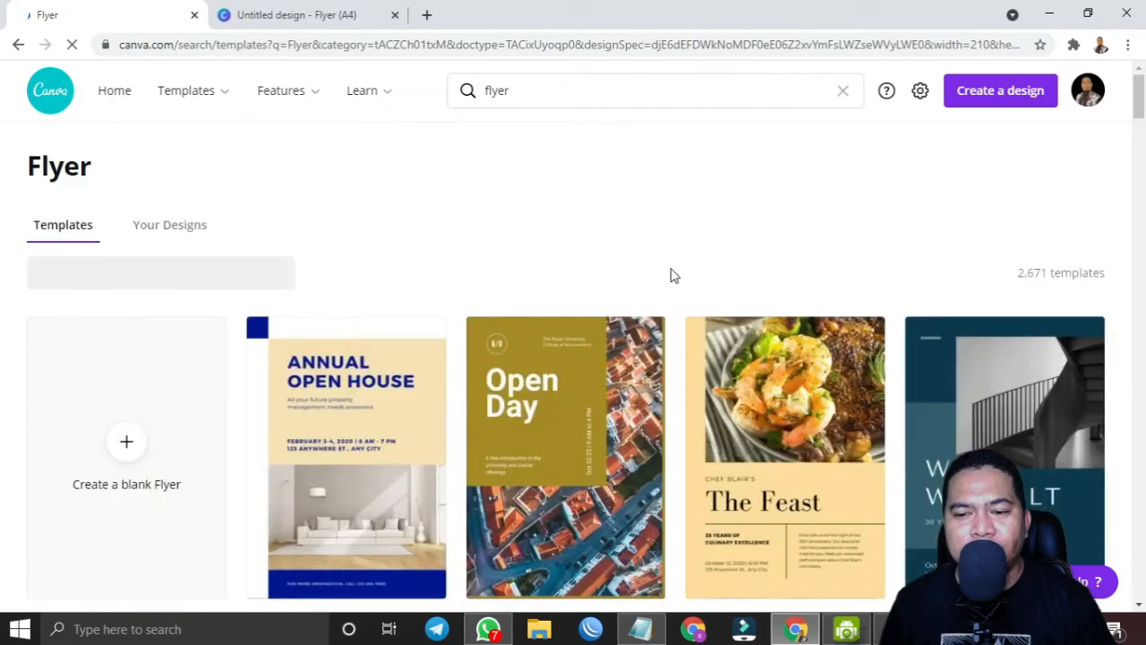
Browse the flyer template results for layouts and styles that could suit the design.
scroll(734, 318, down, 1)
scroll(733, 315, down, 9)
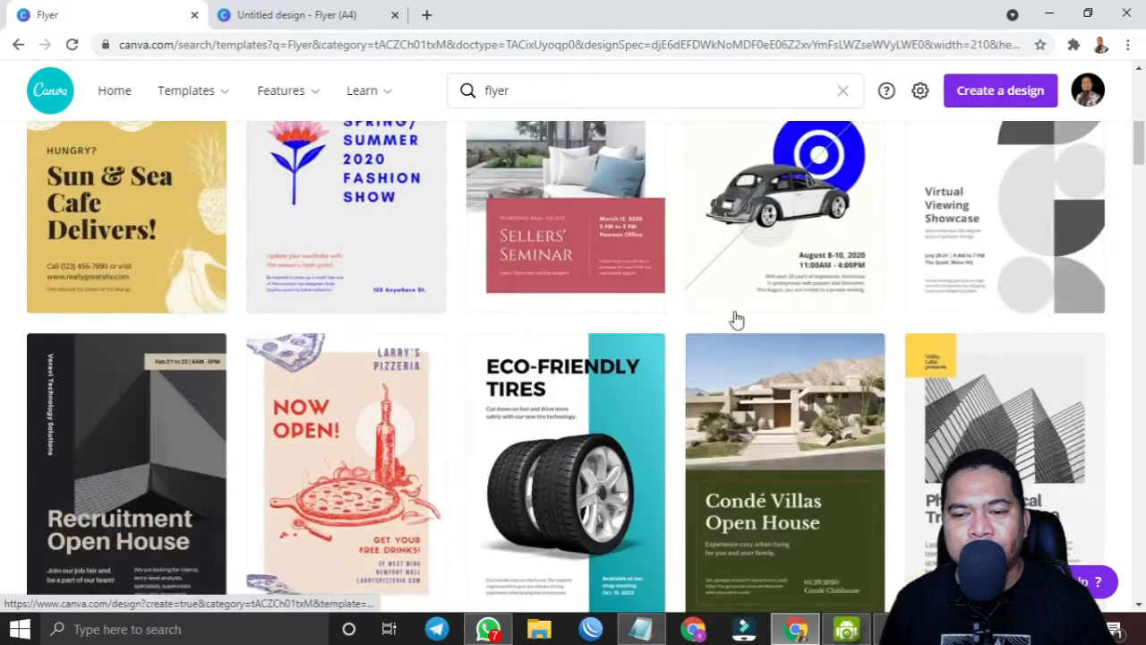
scroll(735, 318, down, 3)
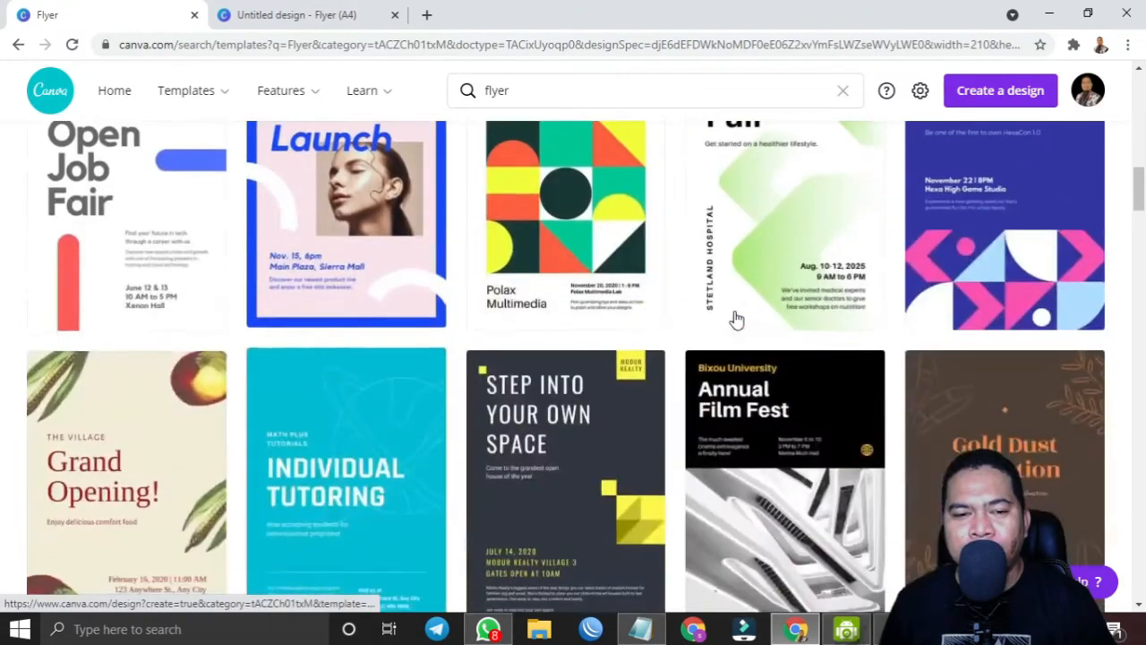
scroll(734, 318, up, 3)
scroll(734, 318, down, 2)
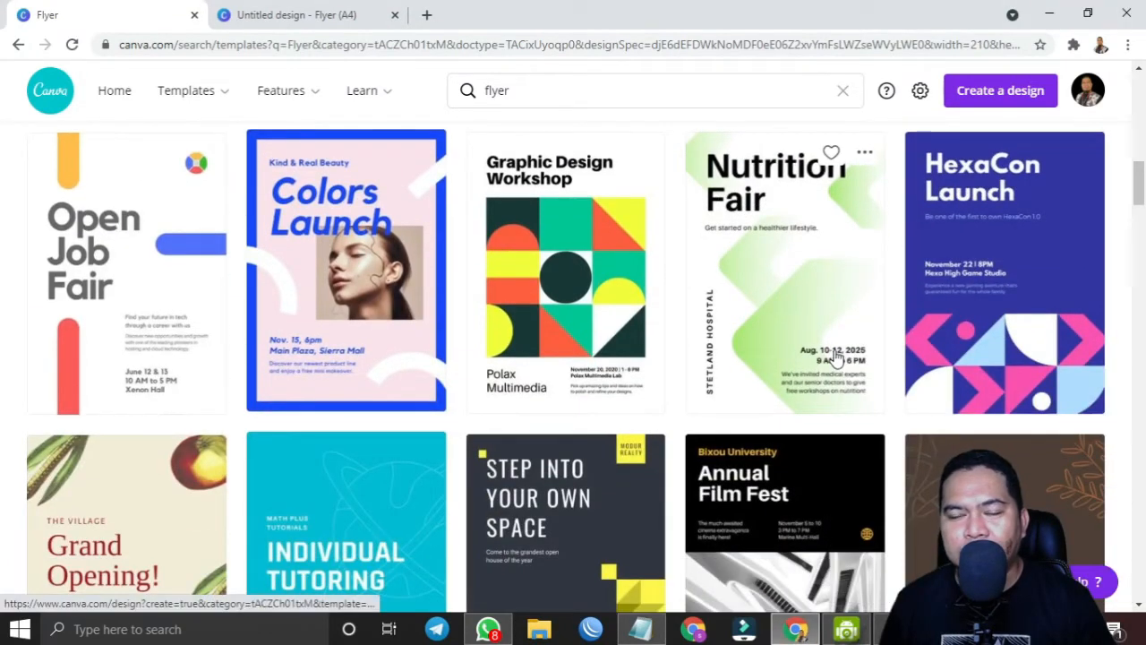
scroll(834, 355, down, 3)
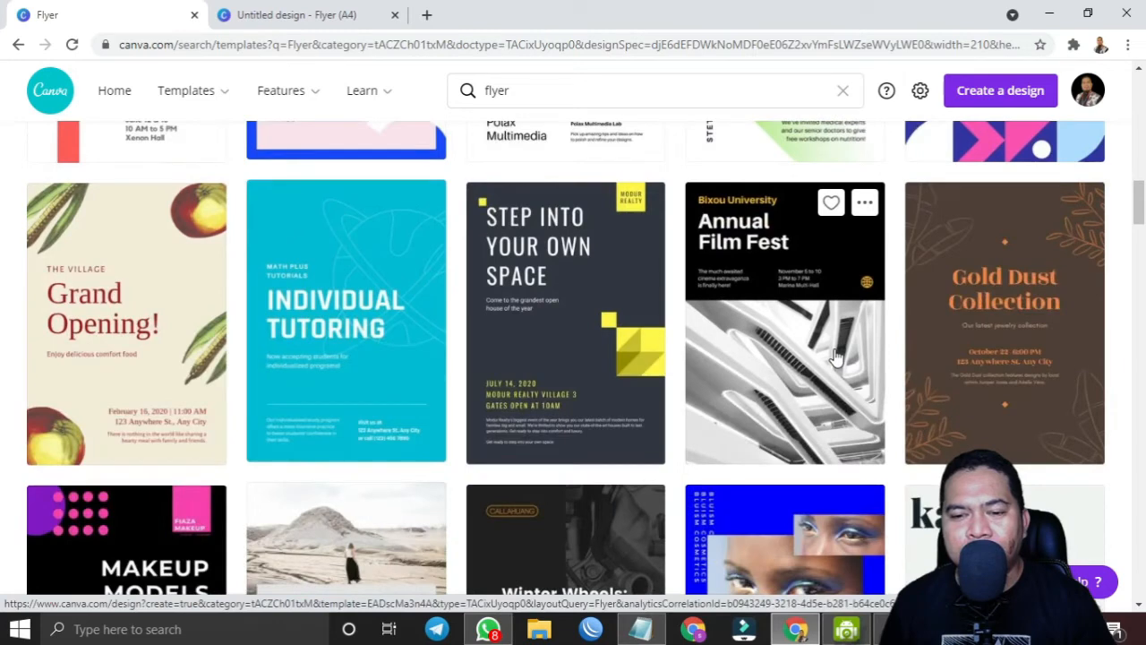
scroll(833, 355, down, 12)
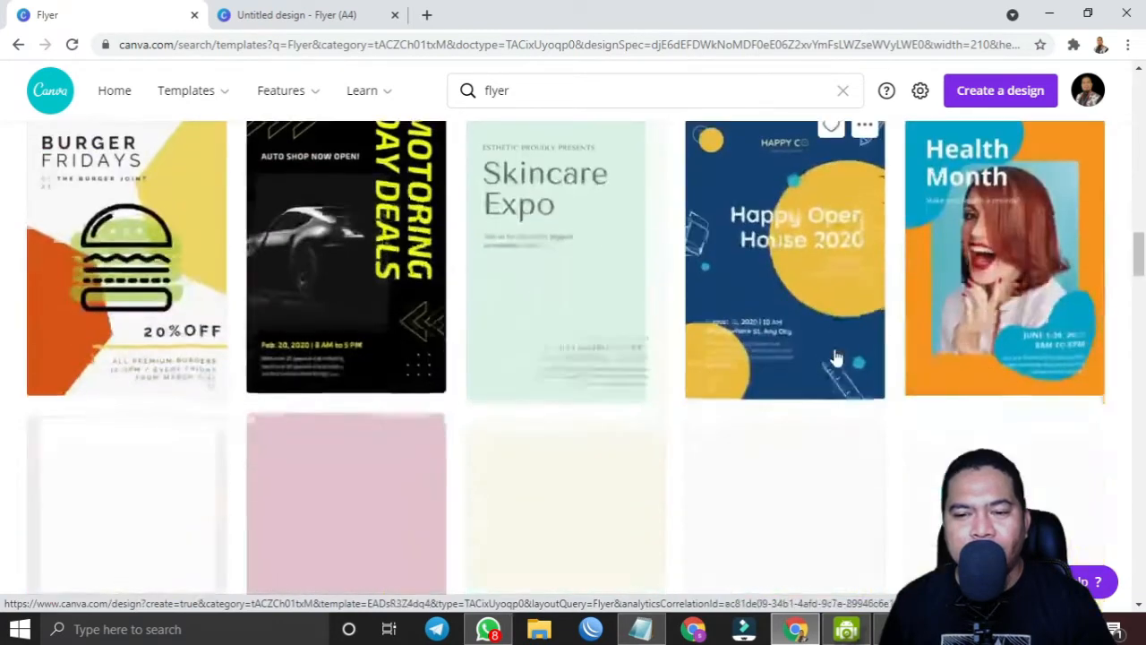
scroll(834, 356, down, 4)
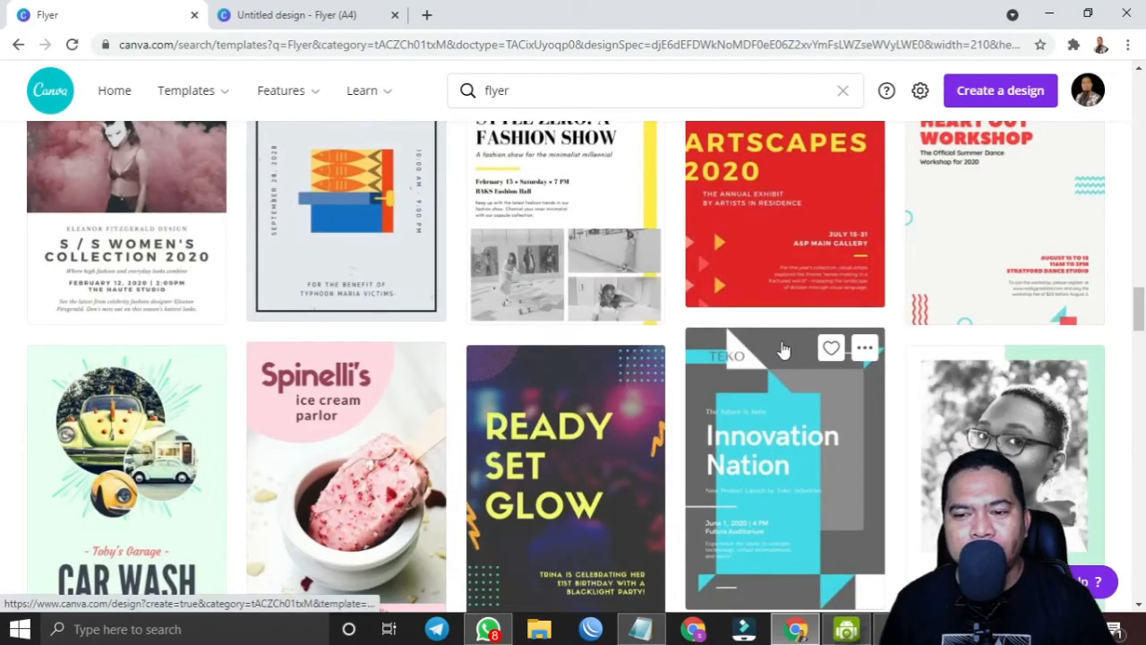
scroll(783, 350, down, 5)
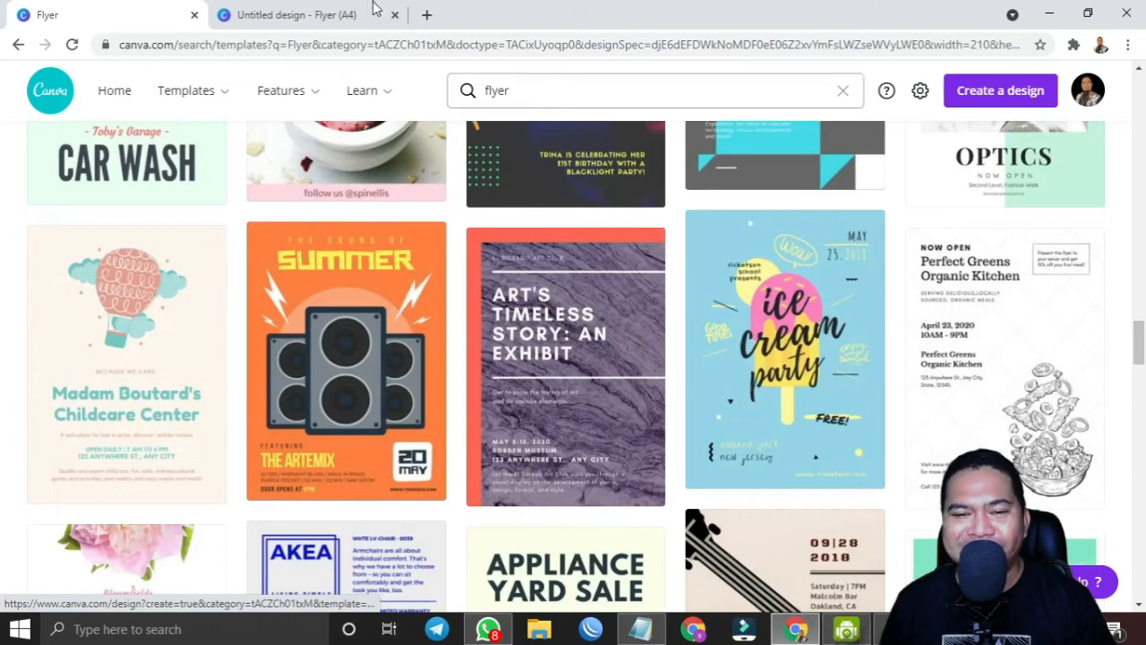
Switch to the already opened flyer design and add the Purple and Yellow Hexagons Science Fair Flyer template to the likes.
click(374, 8)
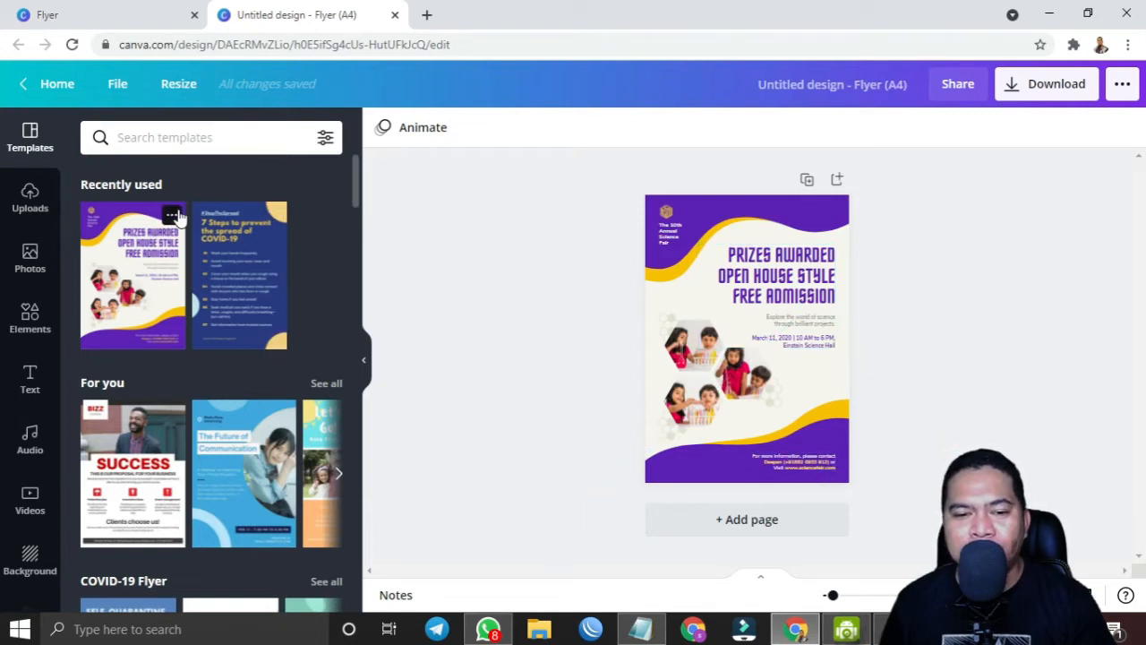
click(174, 216)
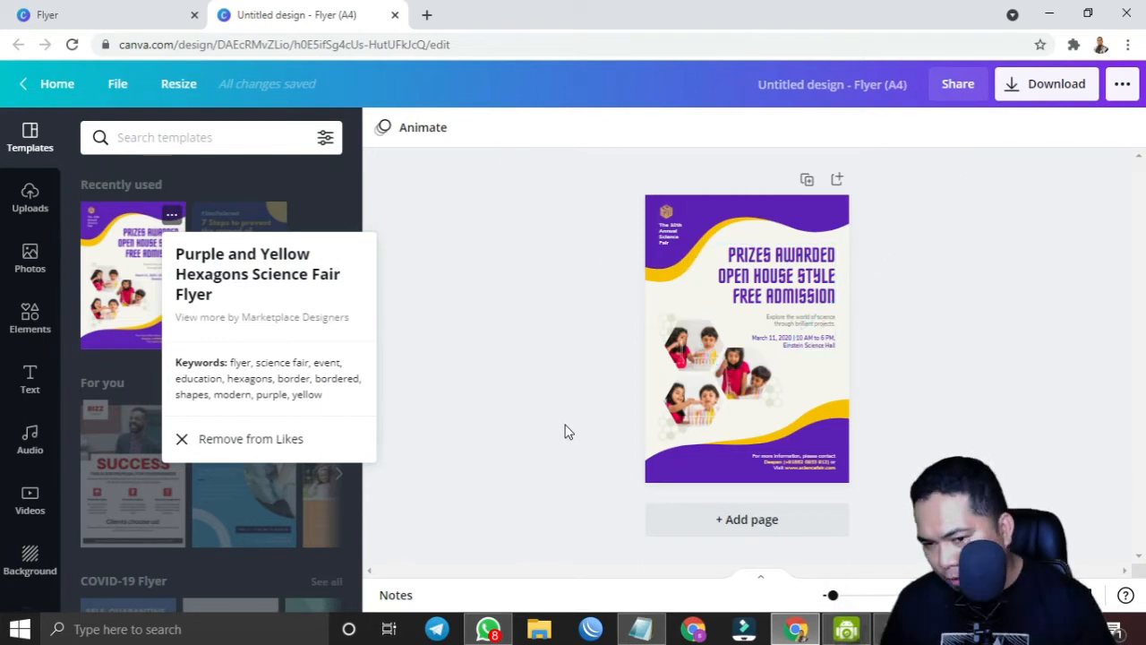
Examine the science fair flyer up close, from its heading and photos to the contact details.
drag(833, 598, 867, 598)
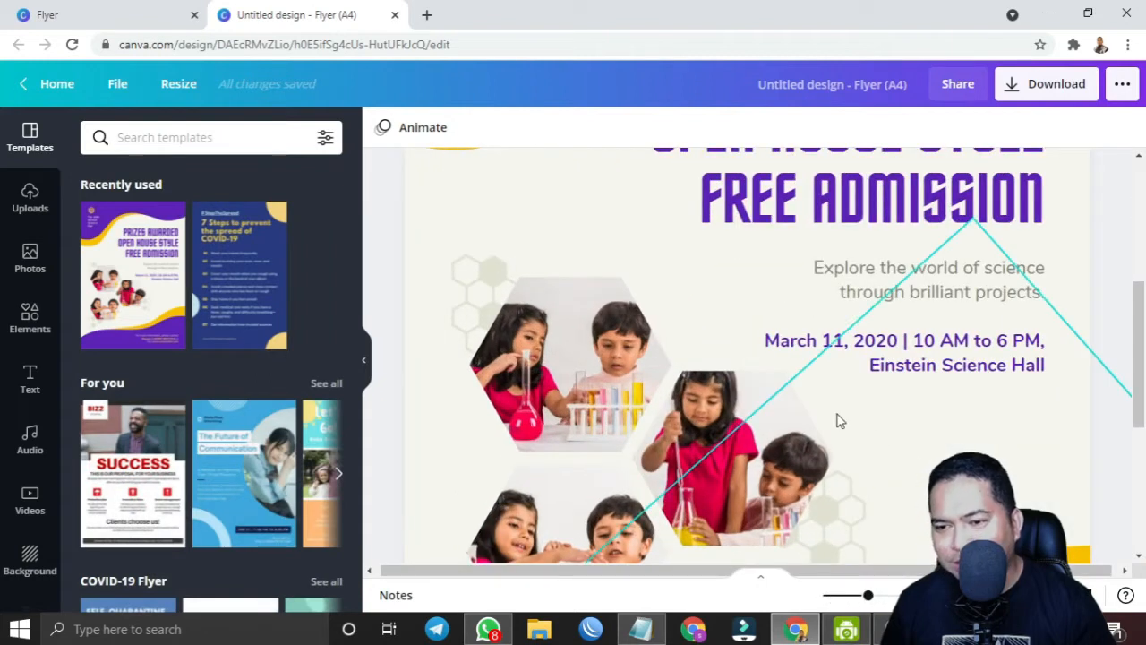
scroll(839, 417, up, 4)
scroll(839, 419, down, 3)
scroll(838, 419, down, 5)
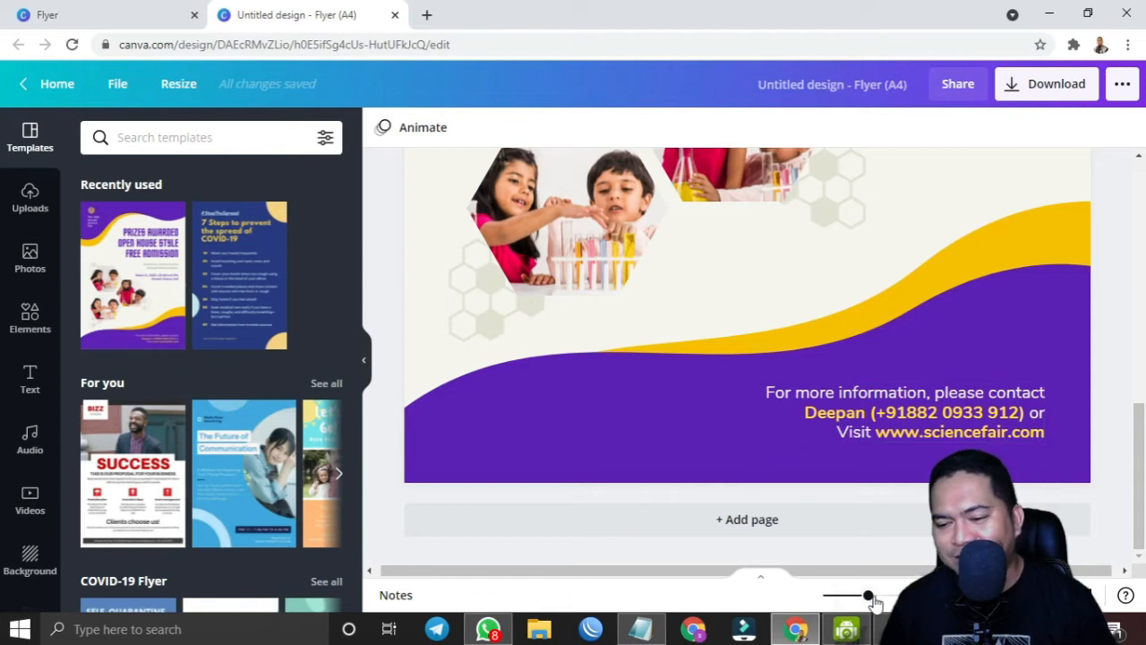
drag(868, 600, 844, 600)
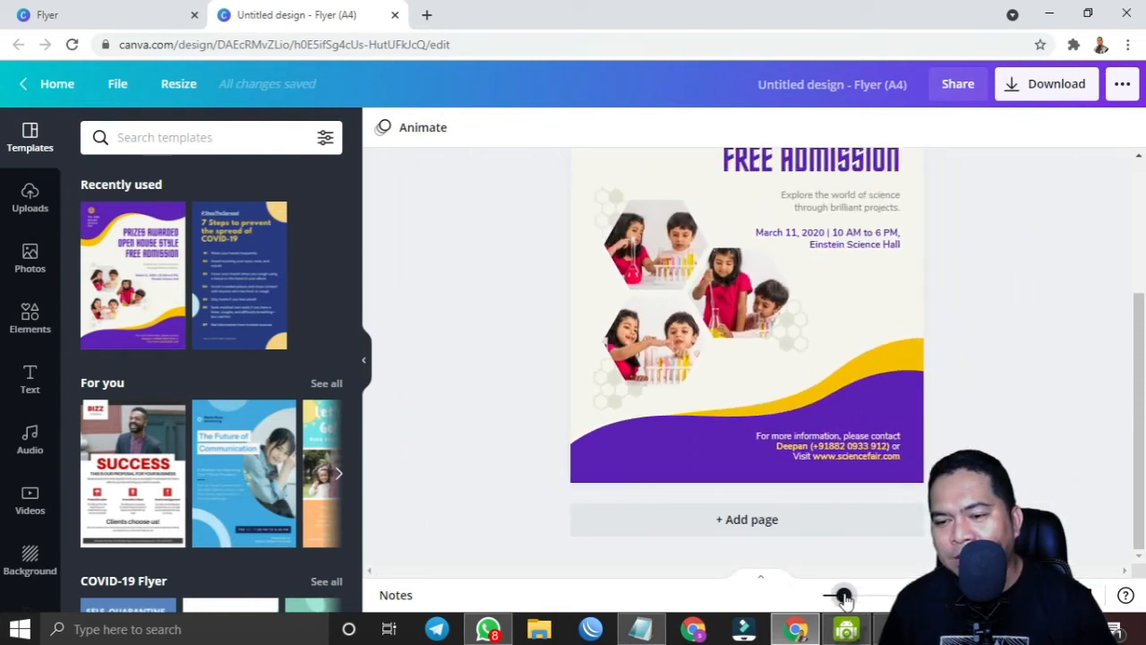
scroll(861, 441, up, 3)
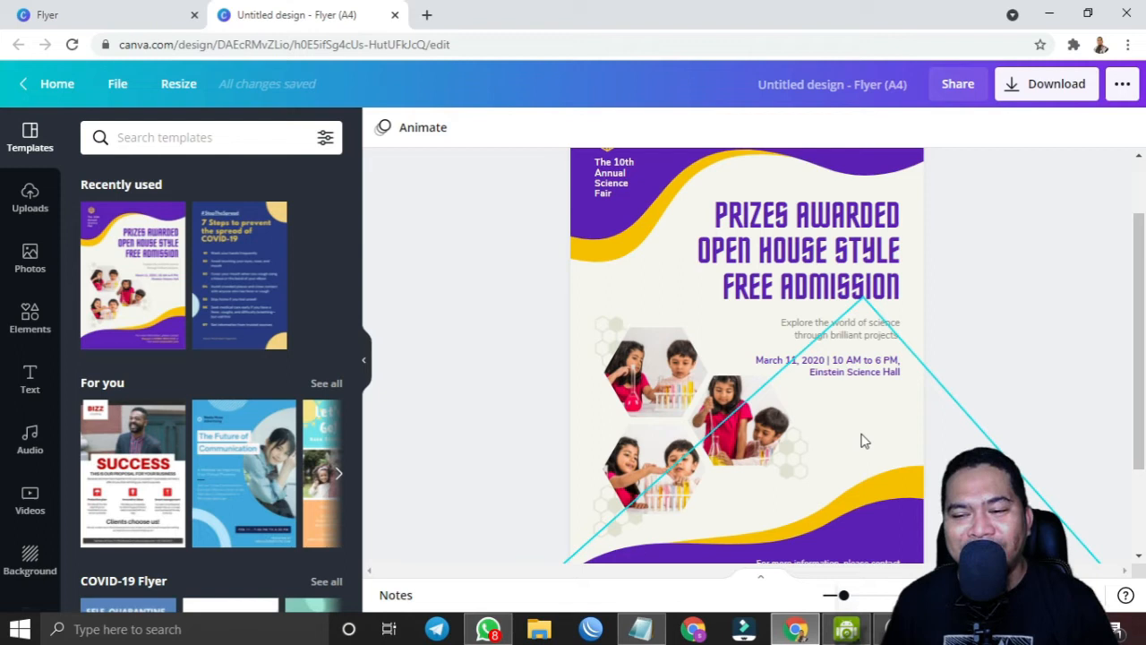
scroll(1034, 383, up, 2)
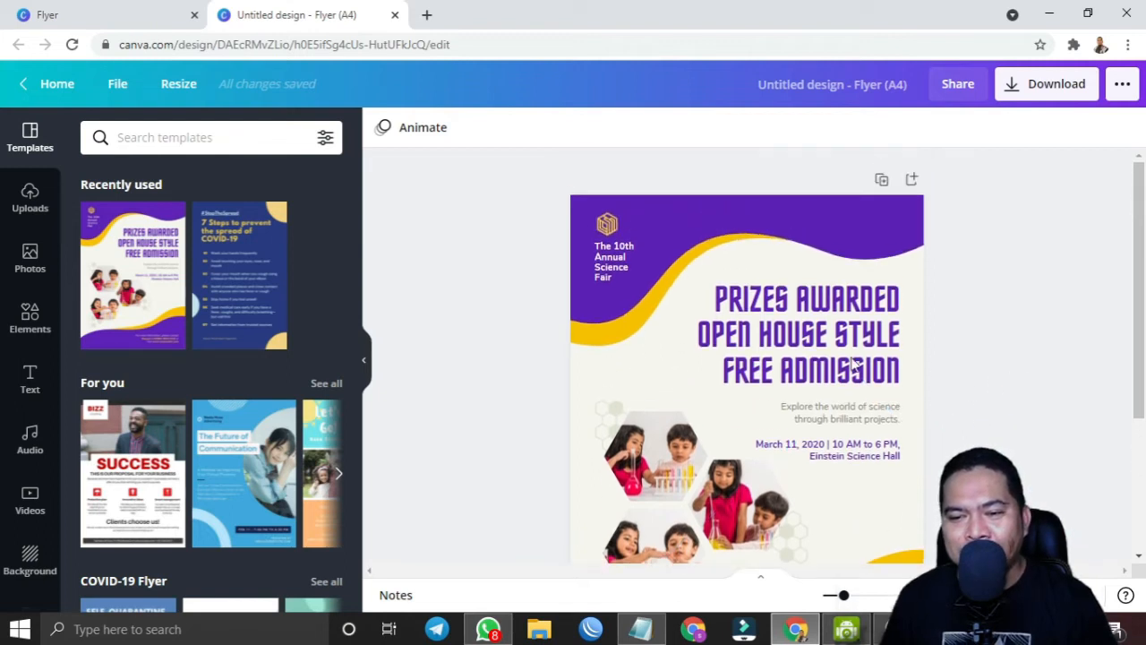
Delete the "The 10th Annual Science Fair" text and the yellow hexagon icon above it from the flyer.
click(613, 262)
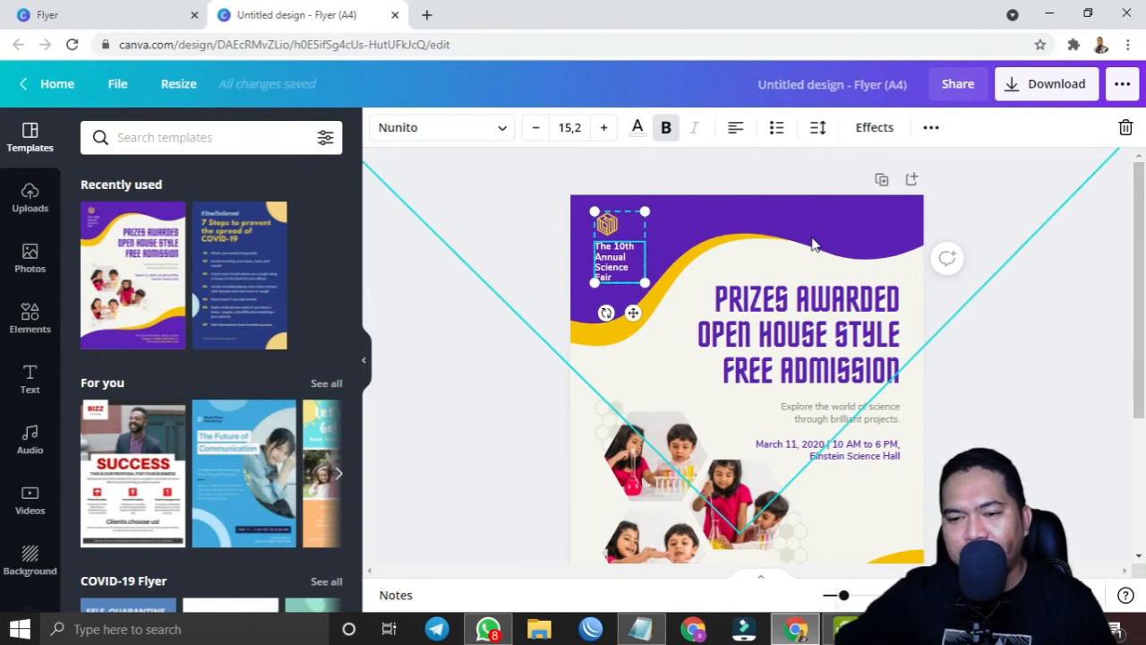
key(Delete)
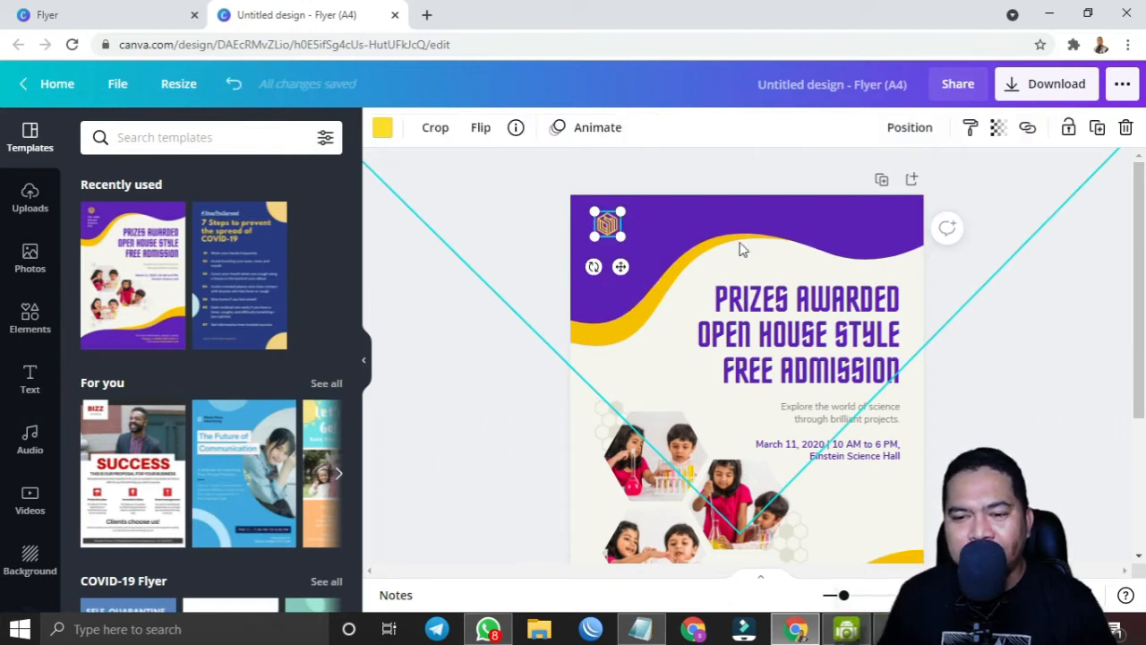
click(1016, 335)
click(607, 222)
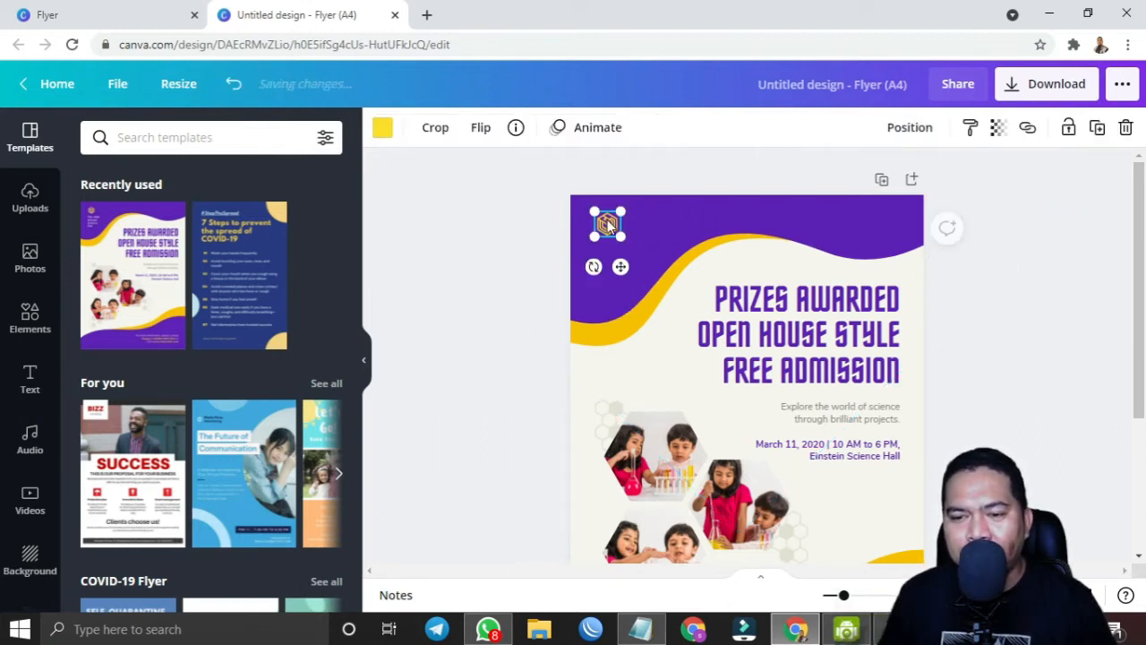
key(Delete)
Upload the pink SMA Negeri 3 school logo from the LOGO folder in File Explorer by placing it onto the flyer.
click(47, 205)
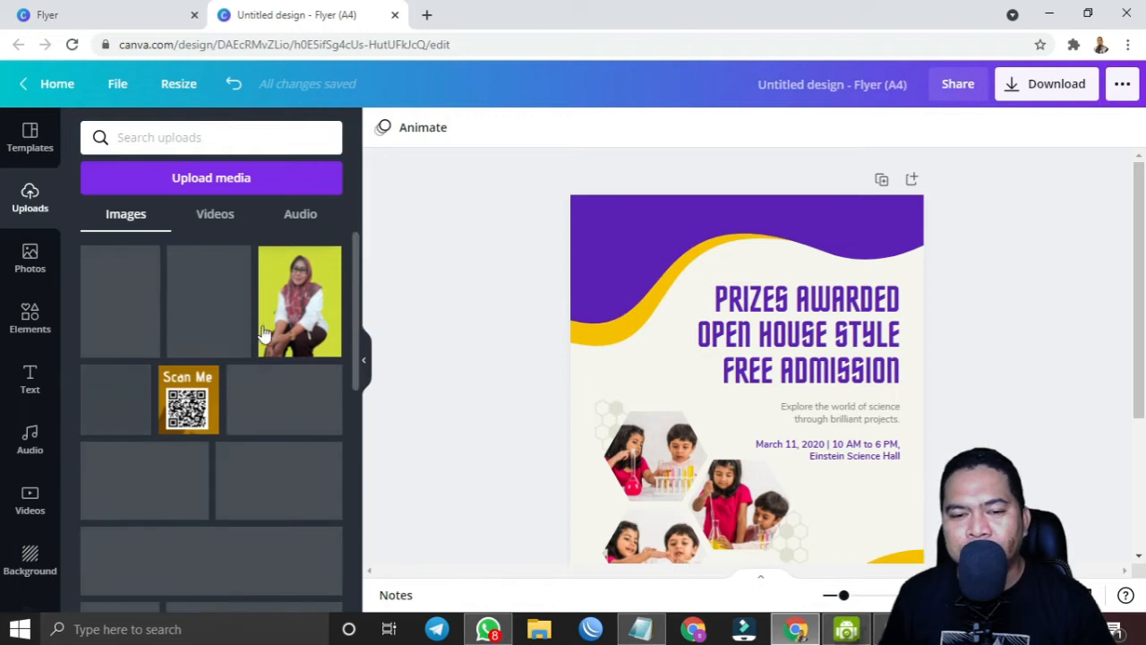
scroll(289, 336, down, 5)
key(alt+Tab)
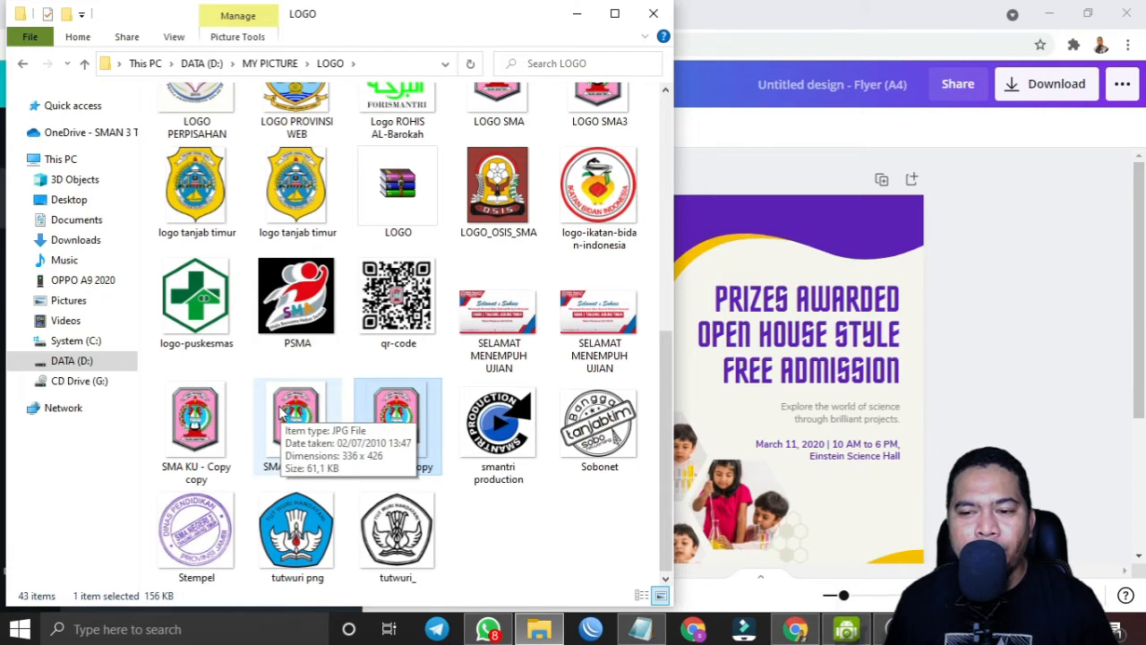
drag(298, 414, 711, 246)
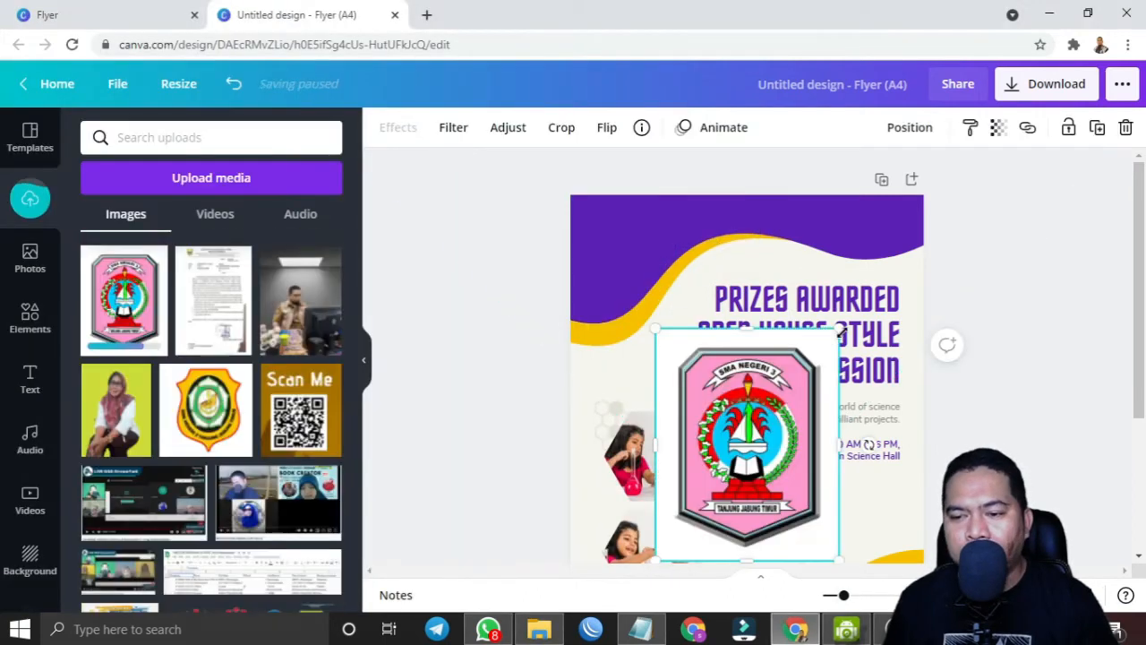
Shrink the school logo and place it in the upper-left corner of the flyer's purple header.
drag(835, 328, 717, 464)
drag(692, 521, 614, 255)
drag(648, 298, 636, 283)
drag(596, 246, 605, 244)
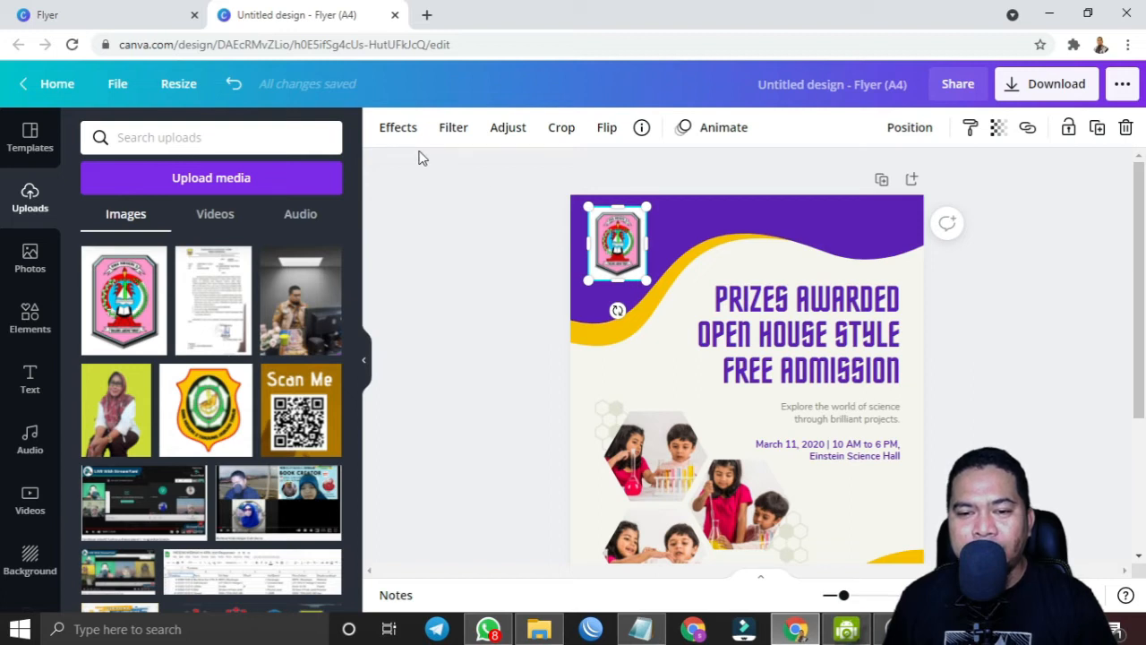
Remove the white background from the school logo with the Background Remover effect.
click(398, 128)
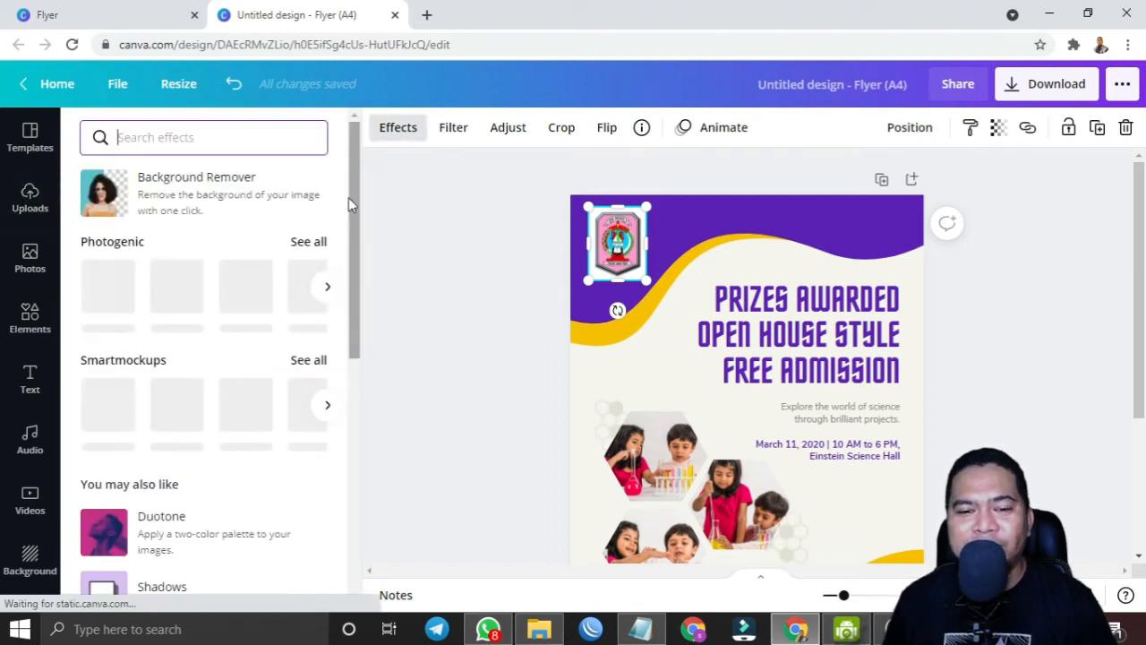
click(188, 195)
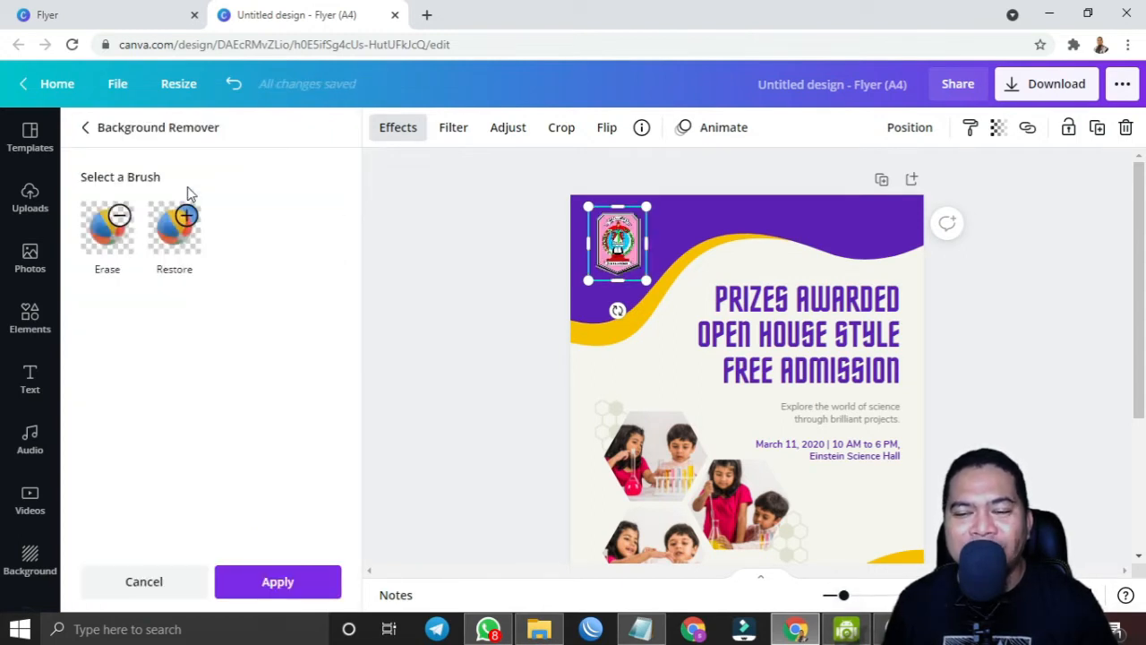
mouse_move(636, 277)
mouse_down()
mouse_move(636, 266)
mouse_move(806, 490)
mouse_move(643, 276)
mouse_up()
click(1013, 302)
Move the school logo closer to the flyer's upper-left corner and reduce its size further.
drag(607, 239, 604, 229)
drag(641, 266, 600, 231)
click(1028, 328)
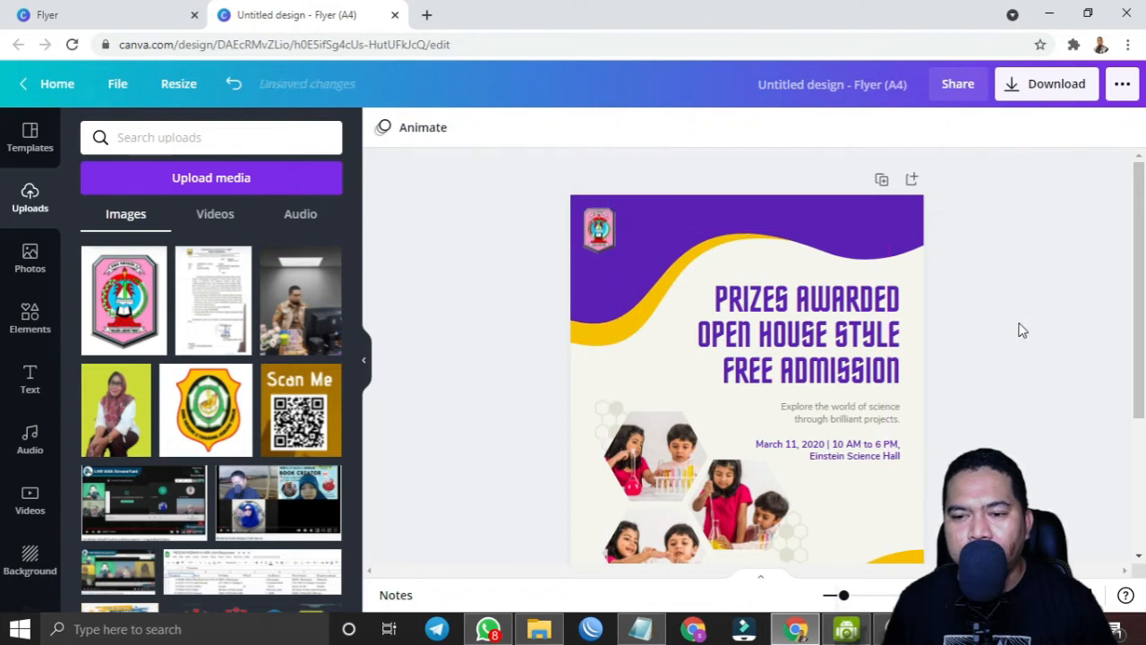
Add a subheading to the flyer reading "SMAN 3 Tanjung Jabung Timur".
click(31, 374)
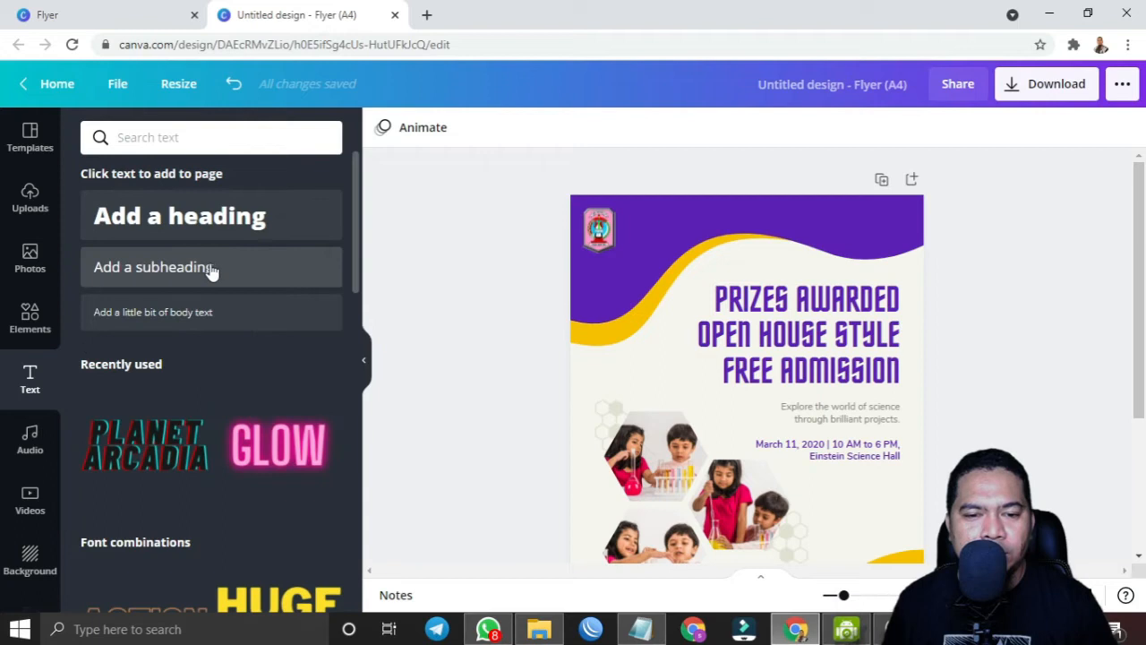
click(210, 268)
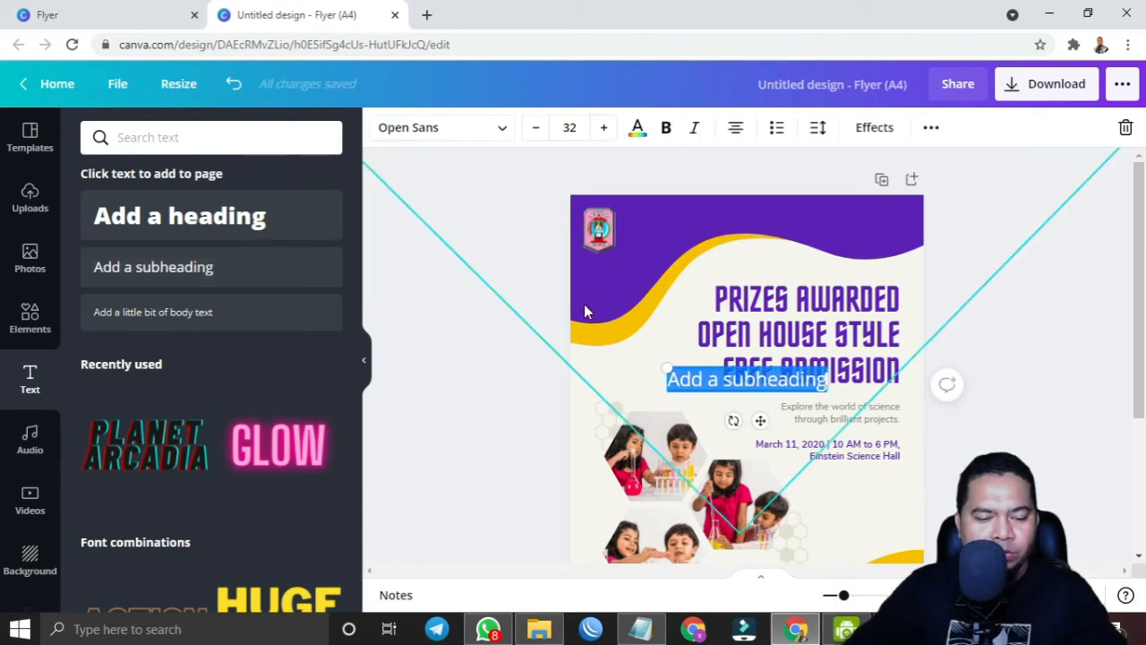
text(SMAN 3 Tanjung Jabung Timur)
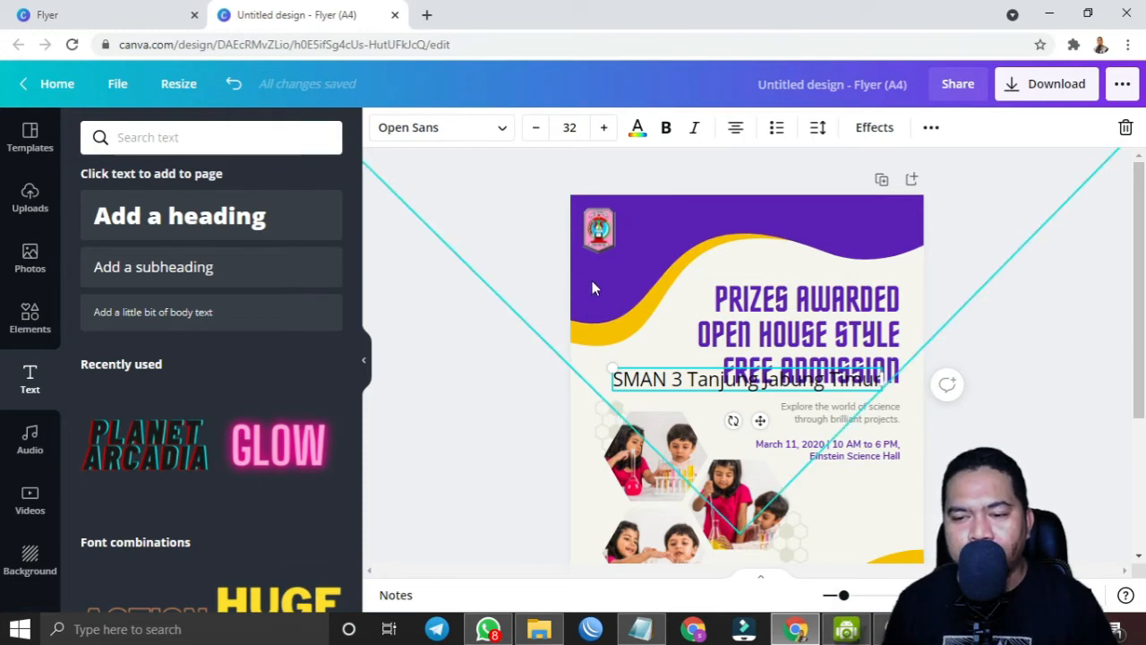
Reduce the font size of the school name text to 23.
triple_click(668, 377)
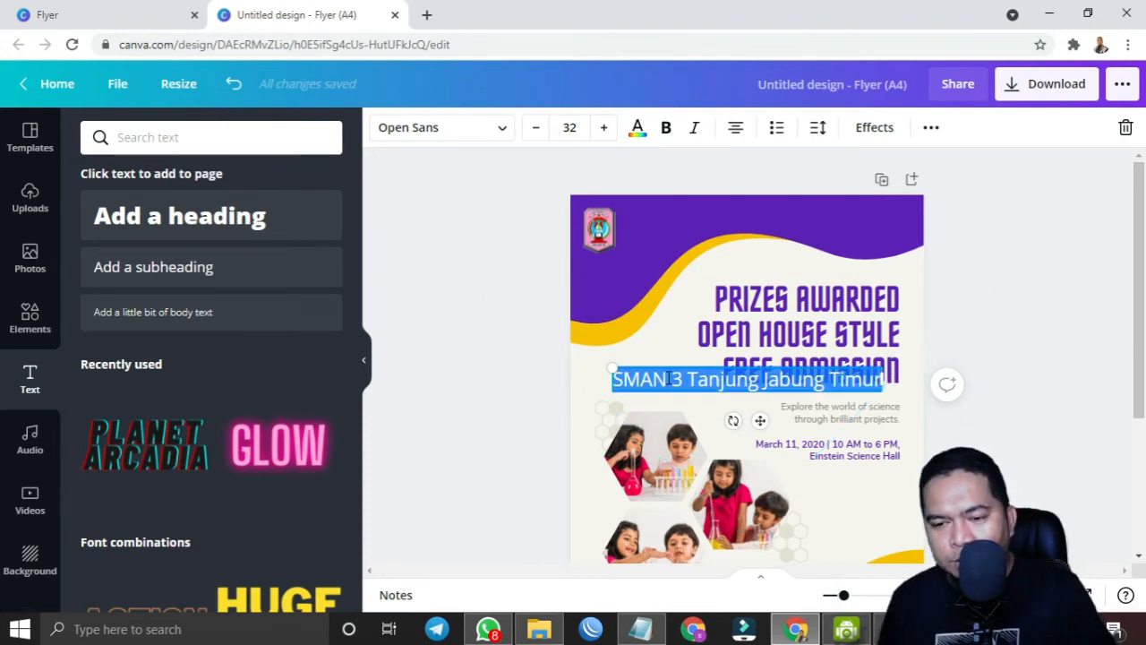
click(534, 134)
click(534, 134)
click(535, 134)
click(535, 134)
click(534, 135)
click(535, 134)
click(534, 134)
click(534, 135)
click(535, 134)
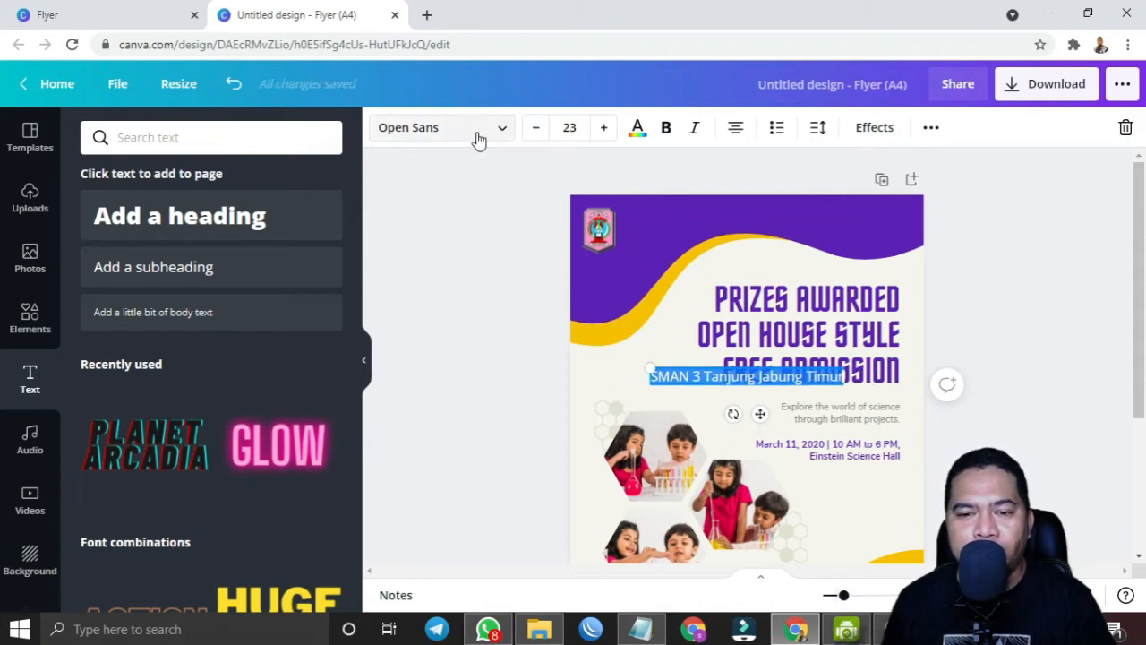
Change the school name's font to Kollektif from the Corporate font category.
click(476, 137)
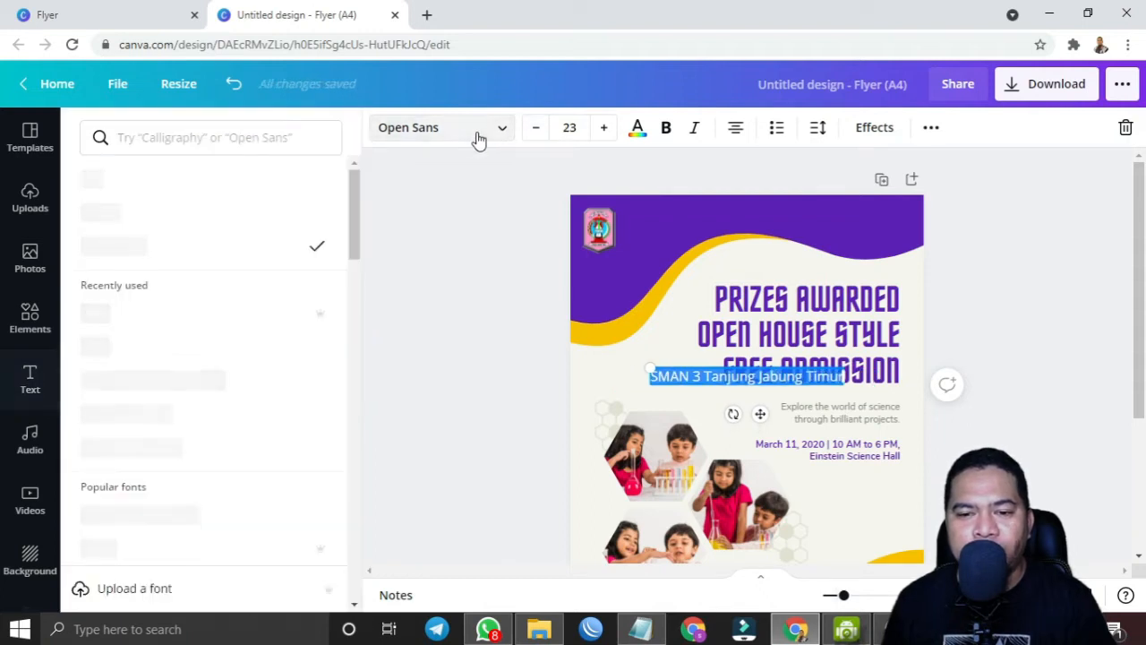
click(226, 138)
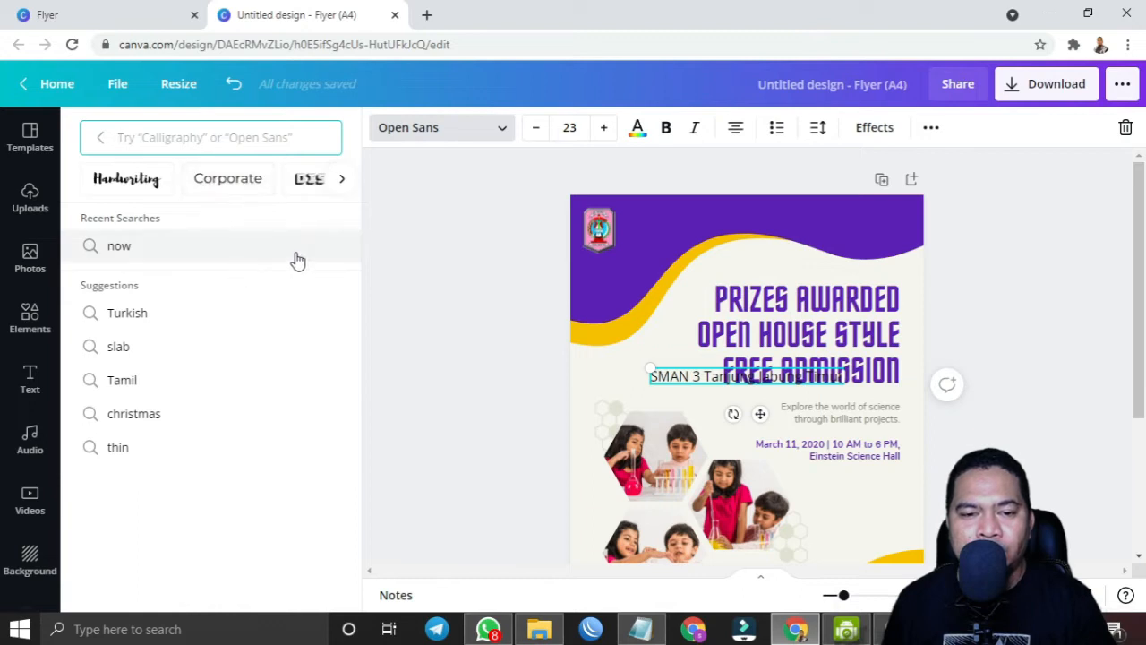
click(210, 185)
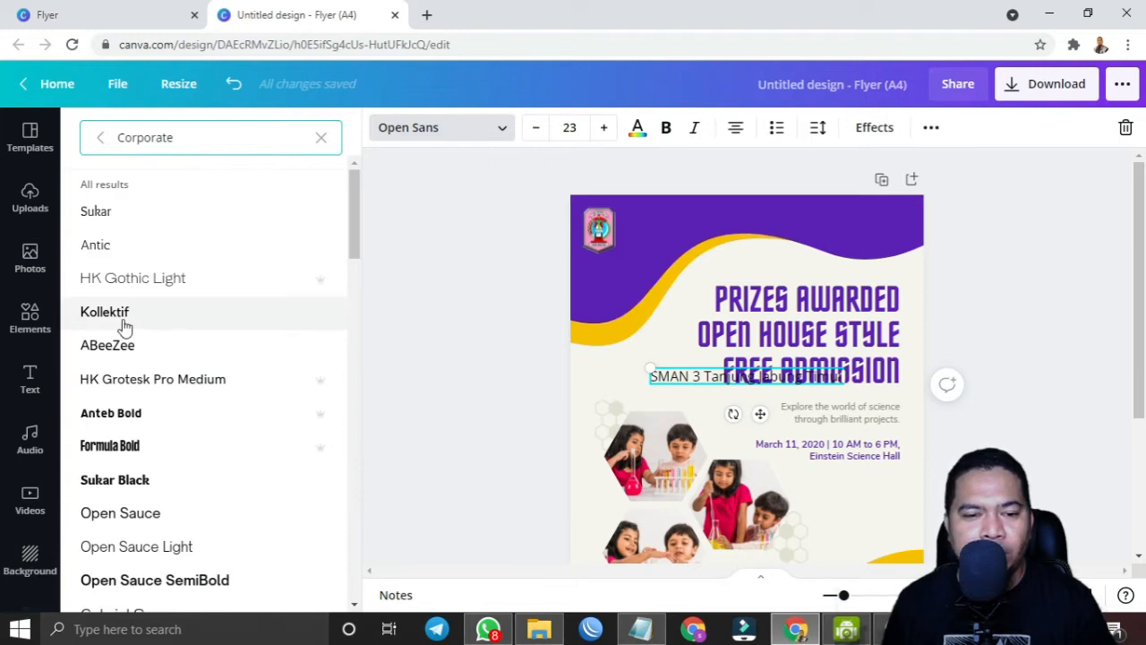
click(119, 315)
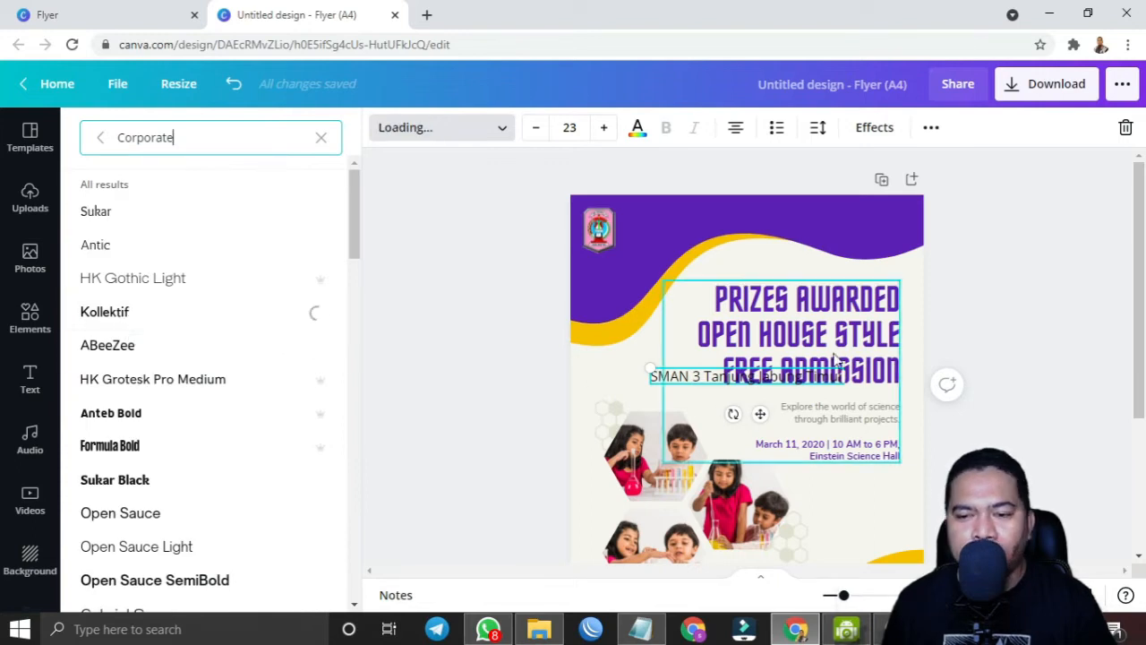
Move the school name into the purple header beside the logo and adjust the logo's position to line up with it.
drag(760, 413, 726, 258)
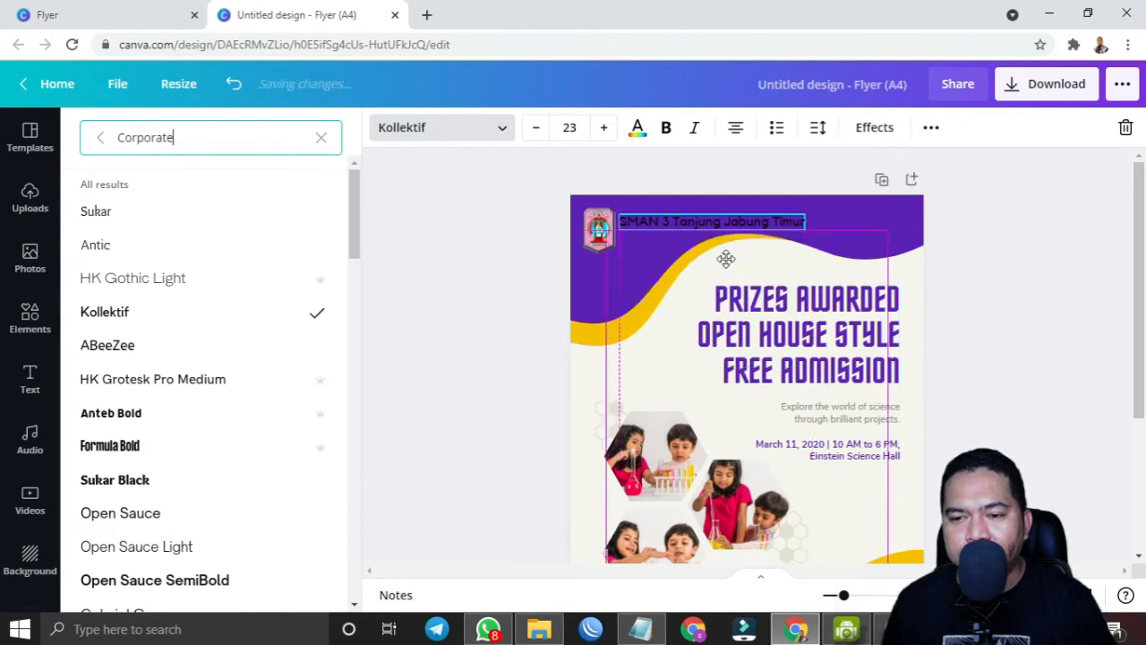
click(587, 220)
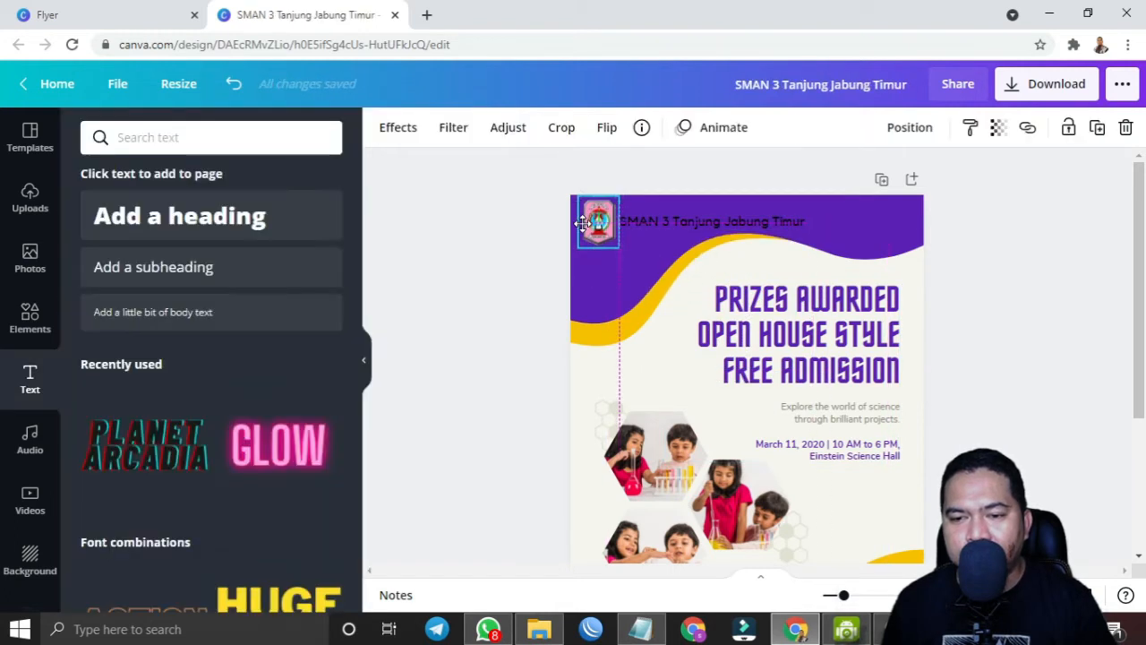
drag(618, 247, 598, 220)
Recolor the school name text with the off-white document color.
double_click(716, 218)
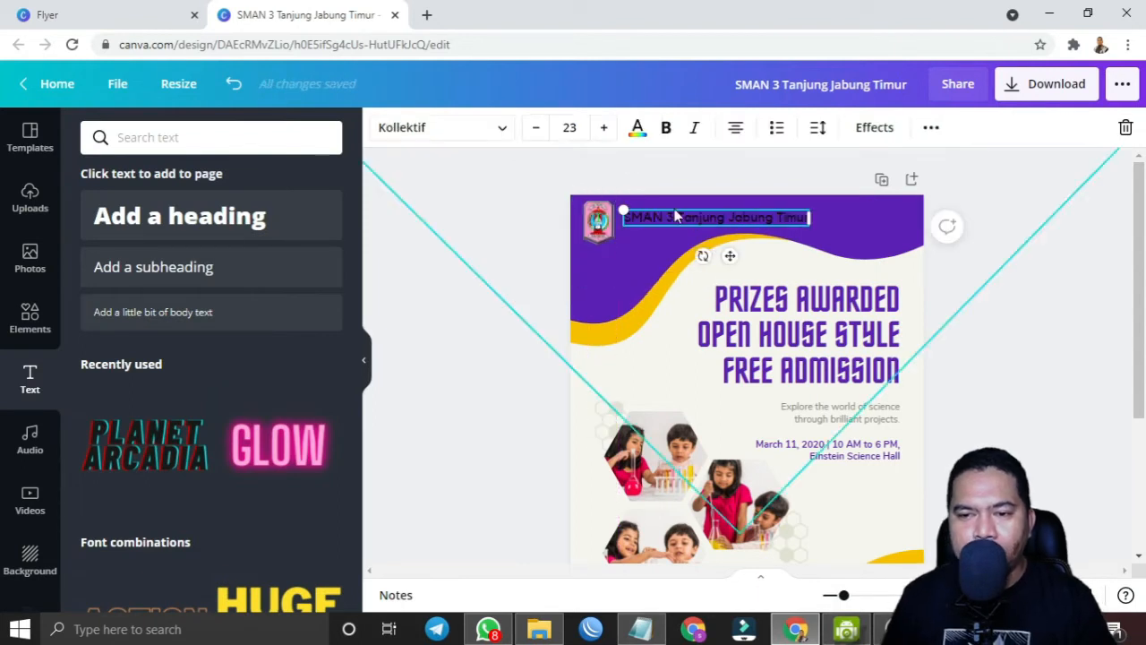
click(638, 127)
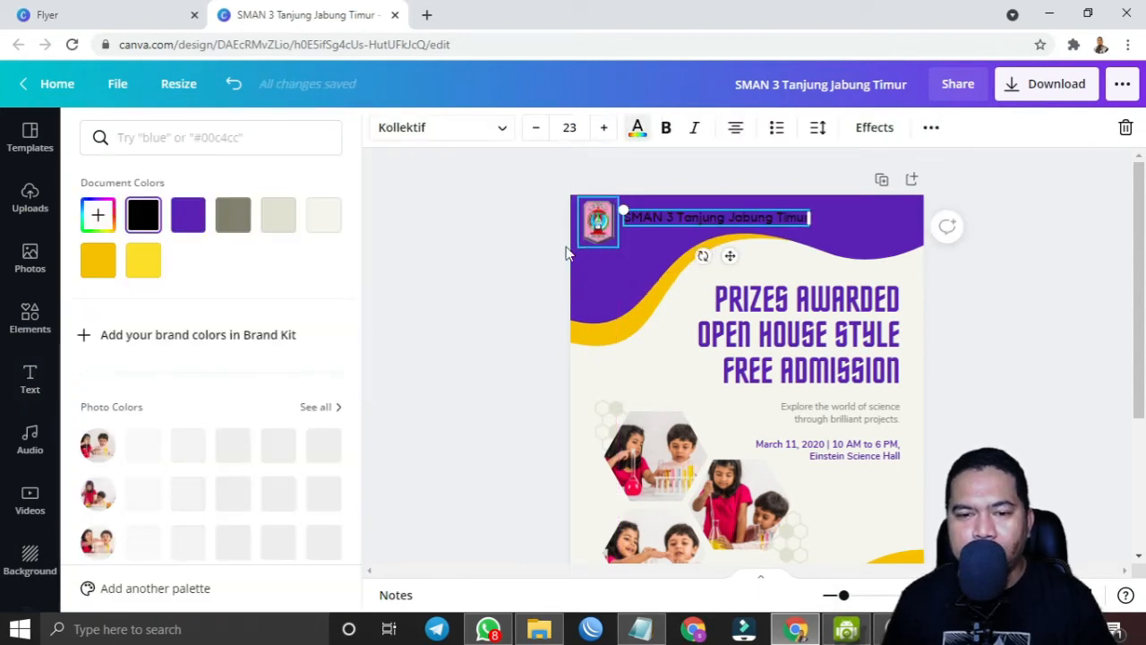
click(325, 215)
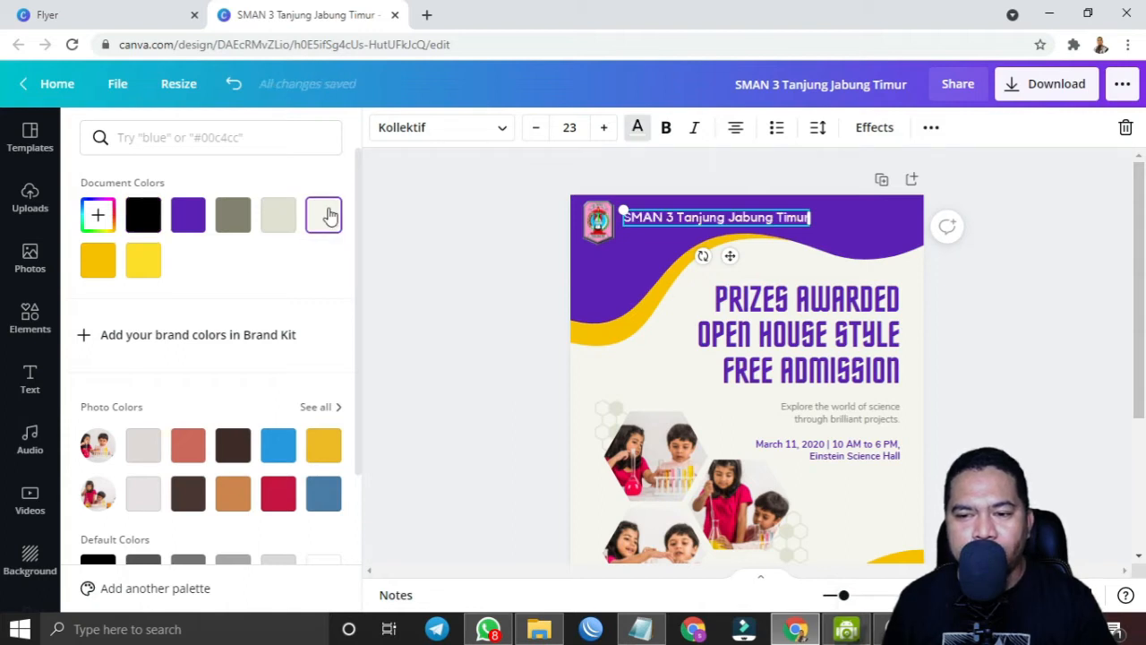
click(1064, 375)
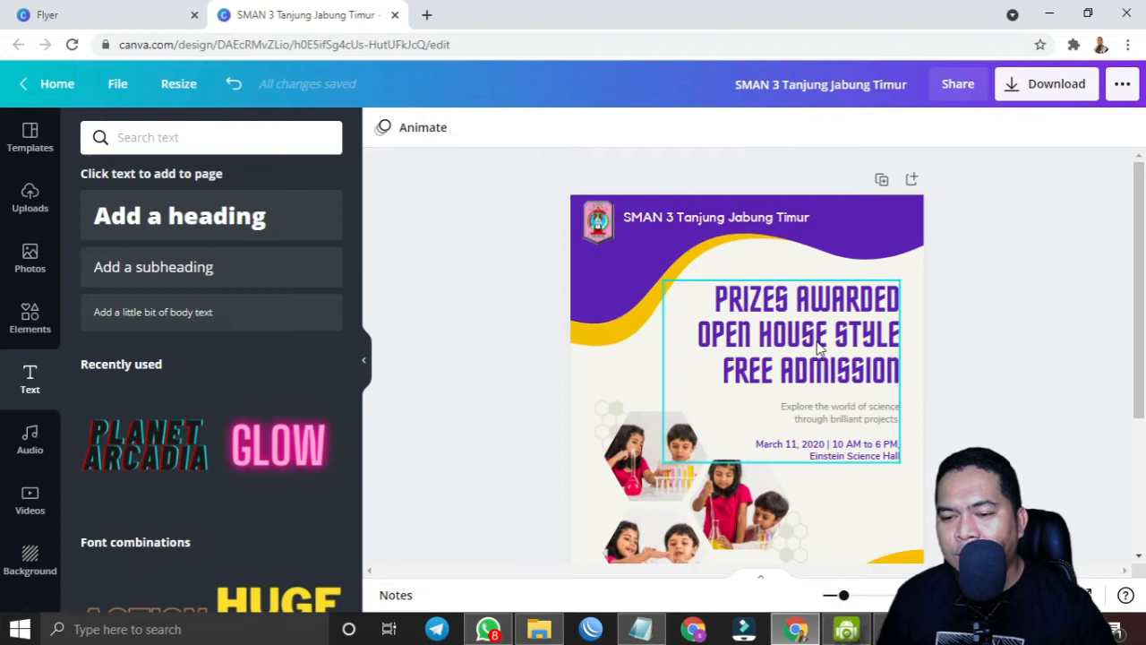
Replace the flyer's main heading with "WEBINAR MEDIA PEMBELAJARAN ONLINE" and widen its text box so "MEDIA PEMBELAJARAN" fits on one line.
scroll(818, 348, down, 3)
scroll(819, 349, up, 2)
double_click(811, 266)
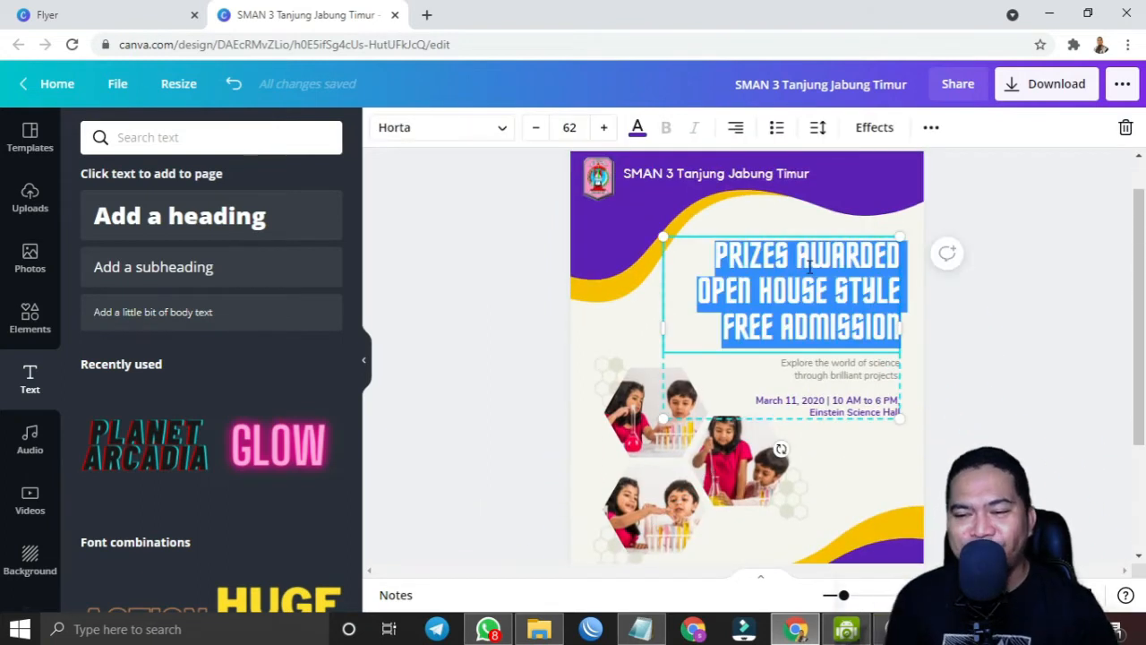
text(WEBINAR)
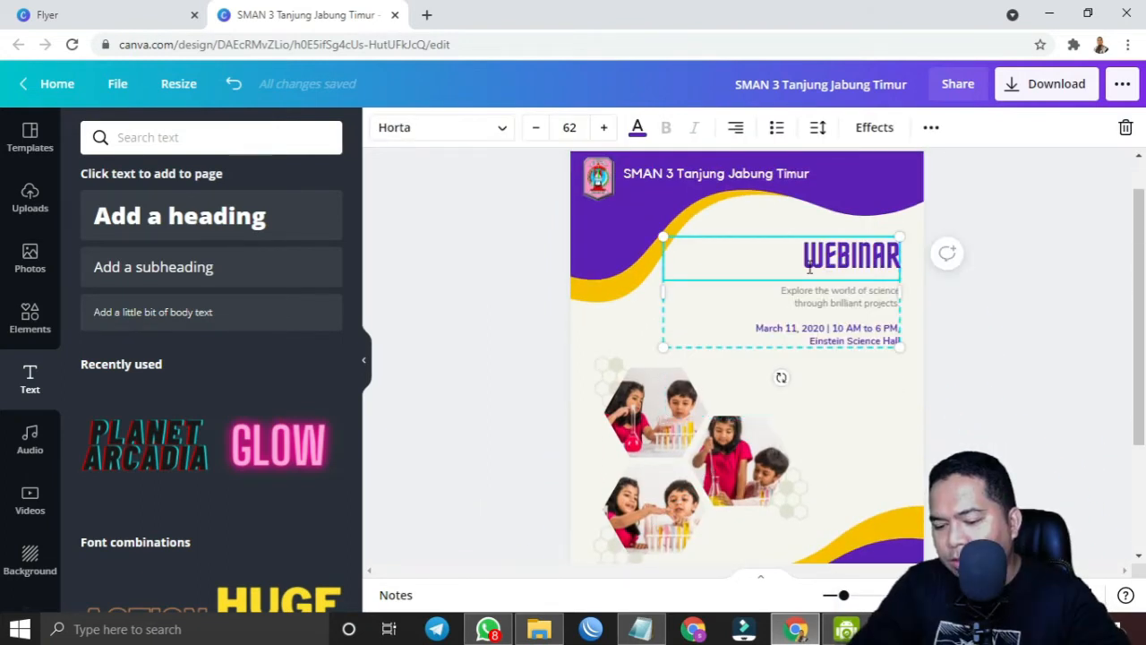
text(MEDIA PEMBELAJARAN ONLIN)
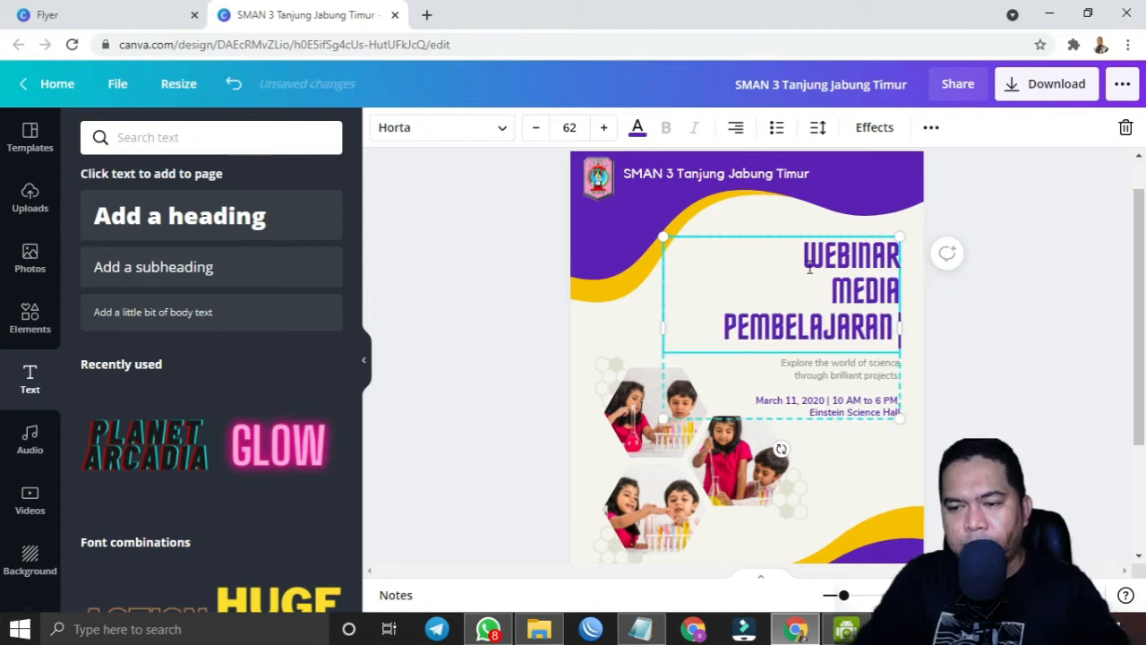
text(E)
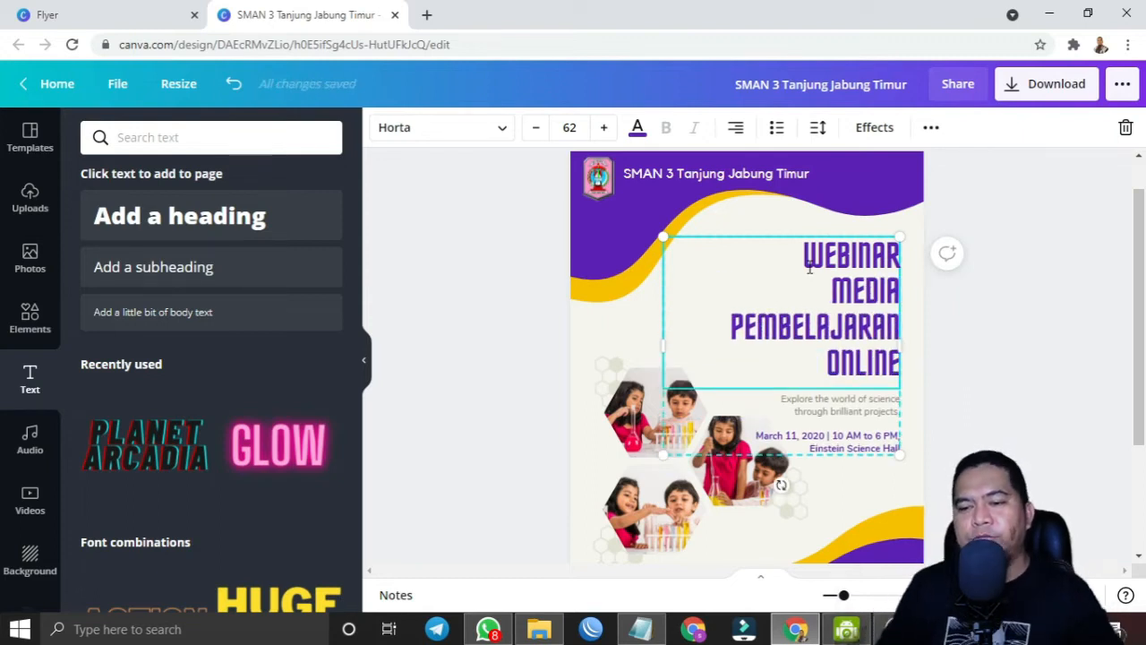
drag(644, 343, 616, 337)
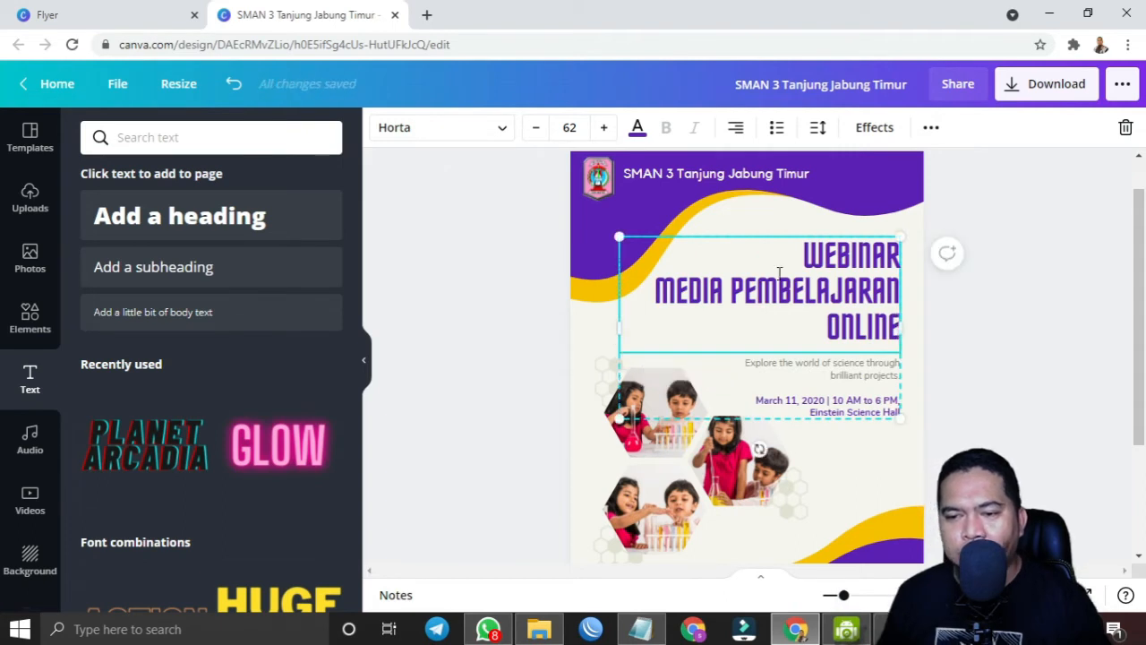
Set the font of the heading lines "MEDIA PEMBELAJARAN ONLINE" to Anteb Bold.
drag(667, 280, 903, 323)
click(481, 128)
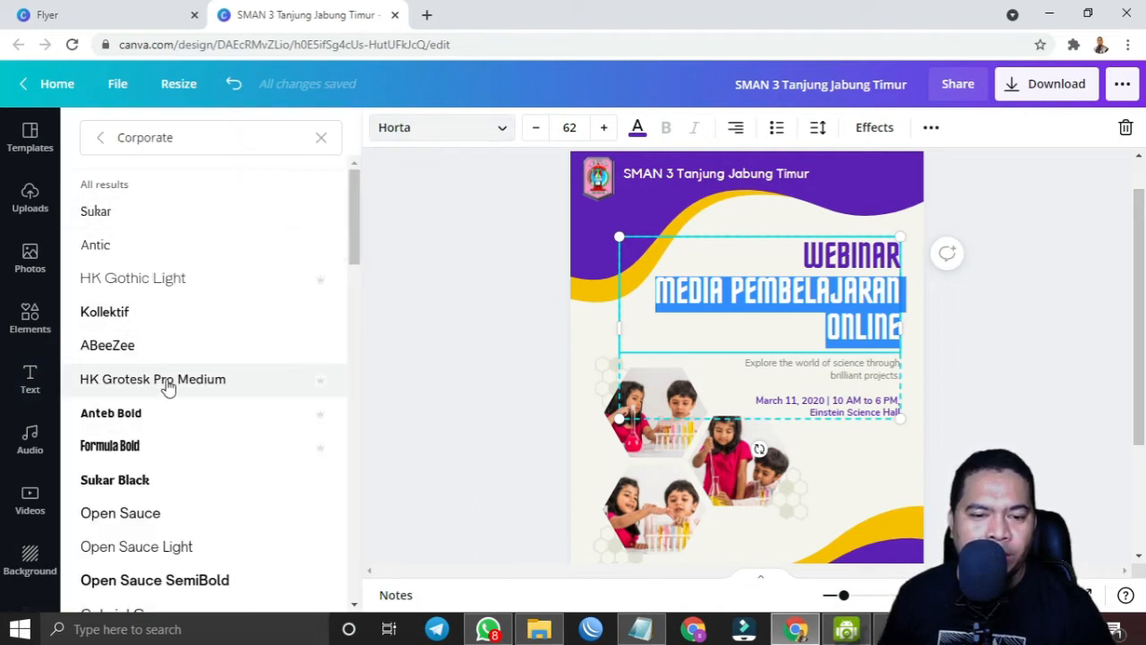
click(127, 421)
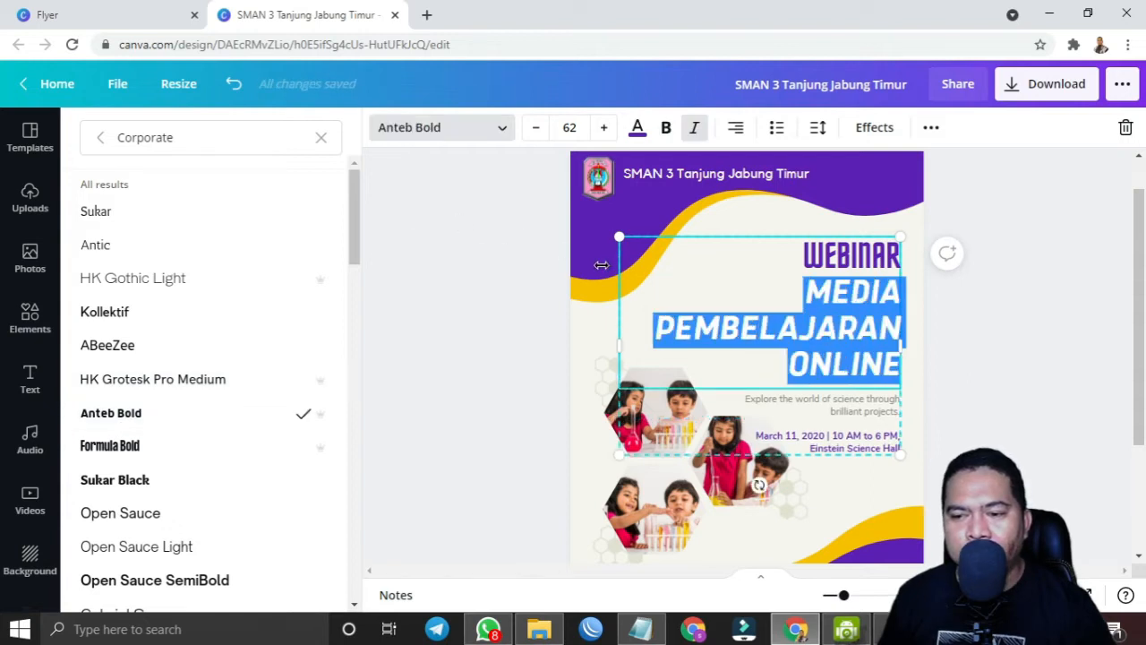
Reduce the font size of "MEDIA PEMBELAJARAN ONLINE" until it fits on two lines below "WEBINAR".
click(536, 127)
click(536, 127)
click(535, 127)
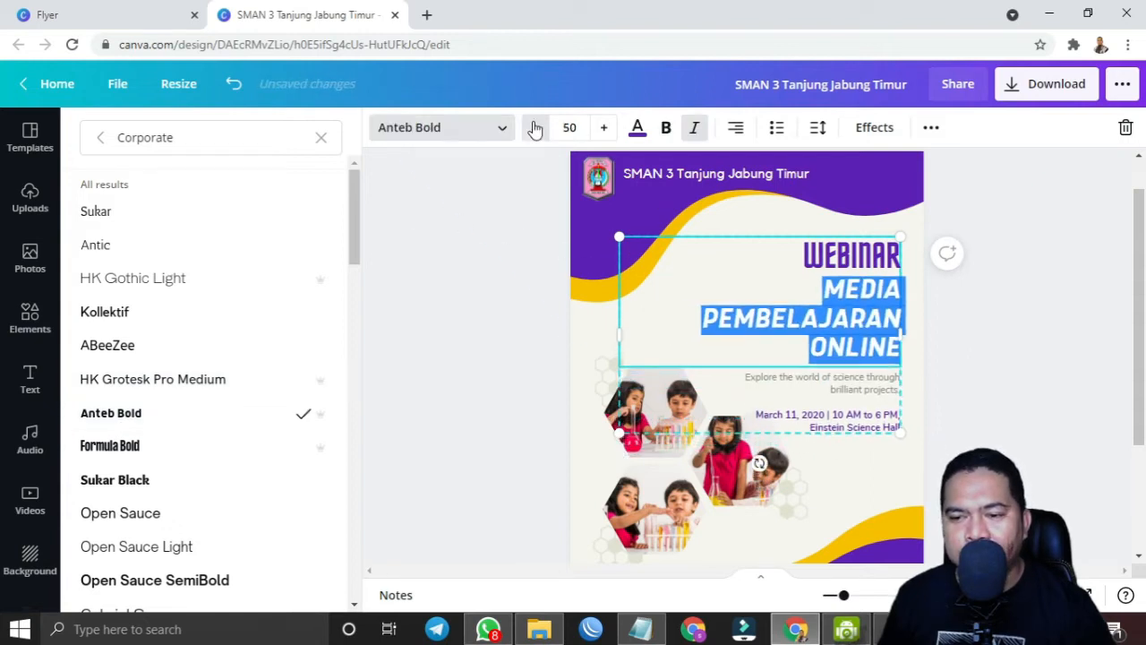
click(535, 127)
click(535, 129)
click(535, 129)
click(535, 129)
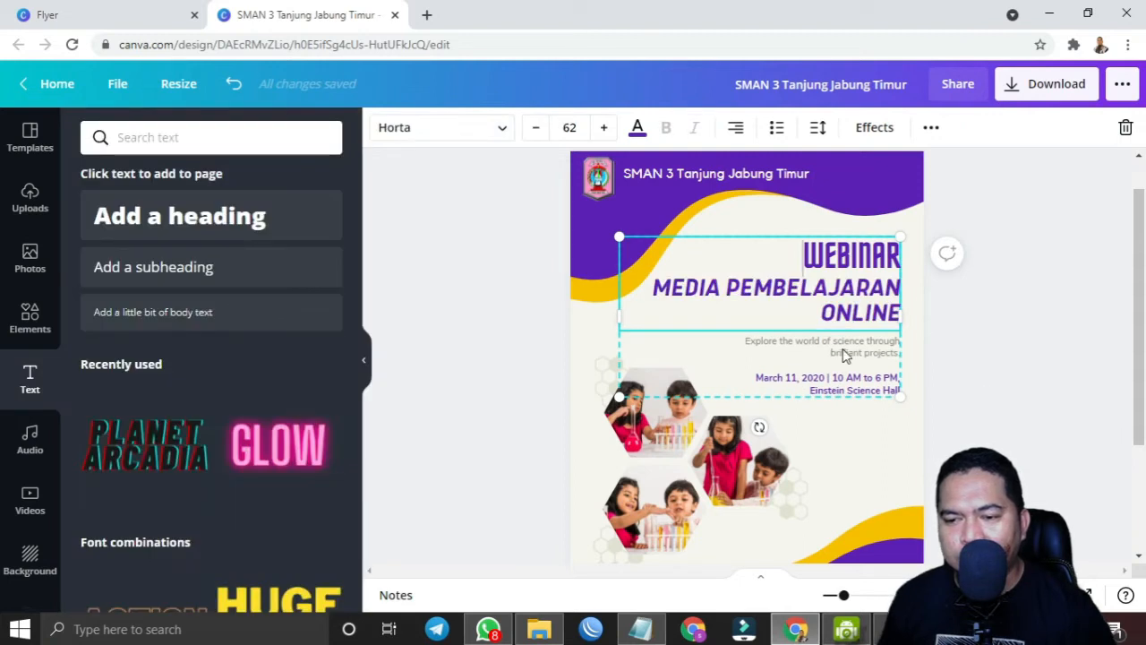
Delete the description "Explore the world of science through brilliant projects." beneath the heading.
click(845, 355)
click(838, 348)
click(764, 345)
drag(747, 342, 899, 353)
key(Delete)
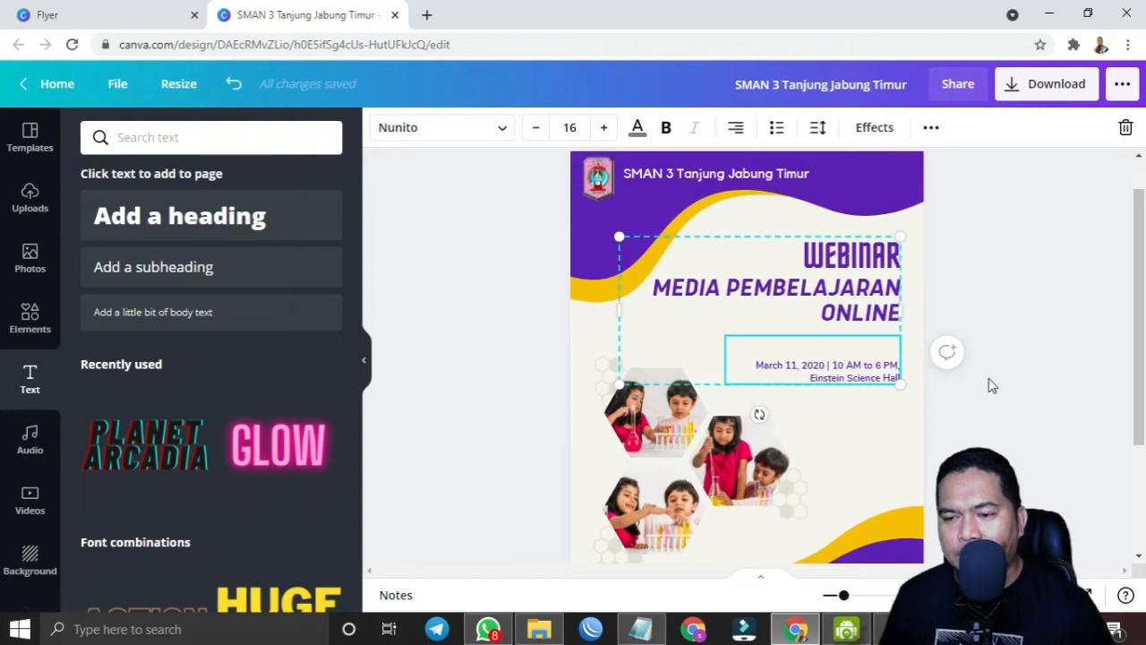
click(1087, 408)
Replace the date "March 11, 2020" in the event details with "04 Maret", keeping the time after it.
click(770, 369)
click(757, 365)
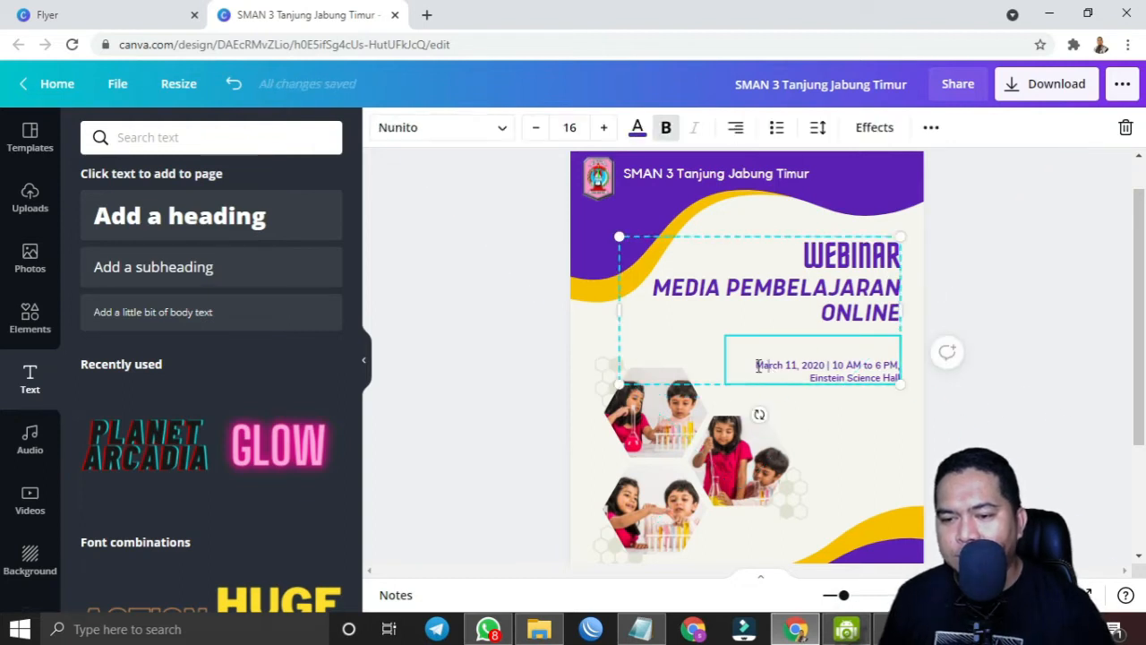
key(Delete)
key(Delete)
key(Delete)
key(Delete)
key(Delete)
key(Delete)
key(Delete)
key(Delete)
key(Delete)
key(Delete)
key(Delete)
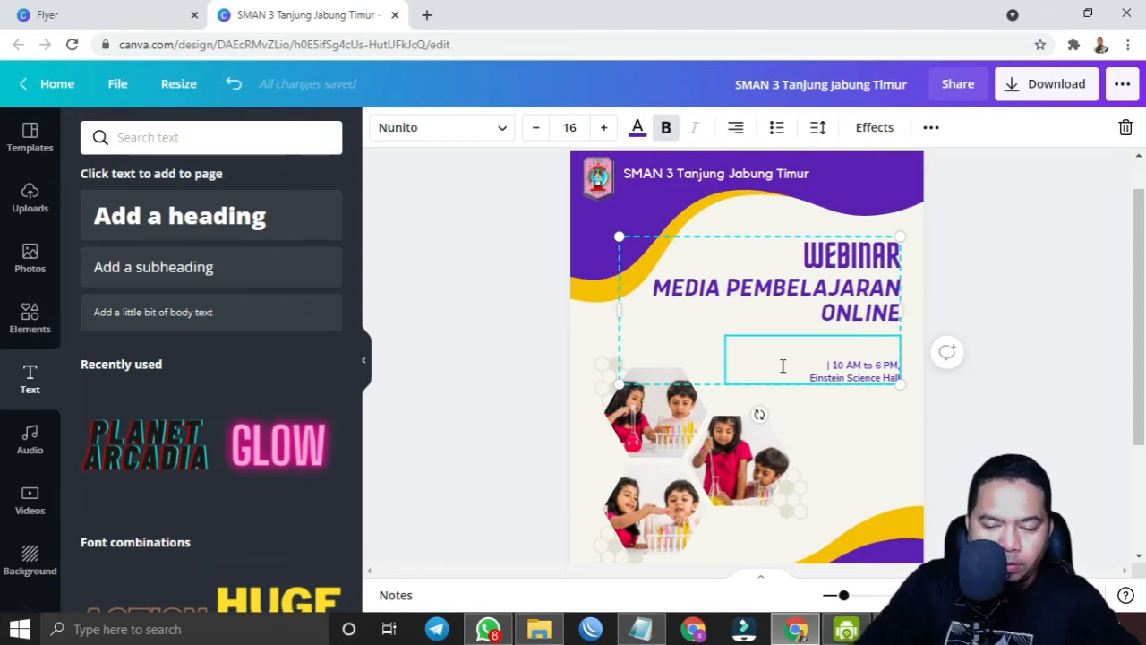
text(04 Maret)
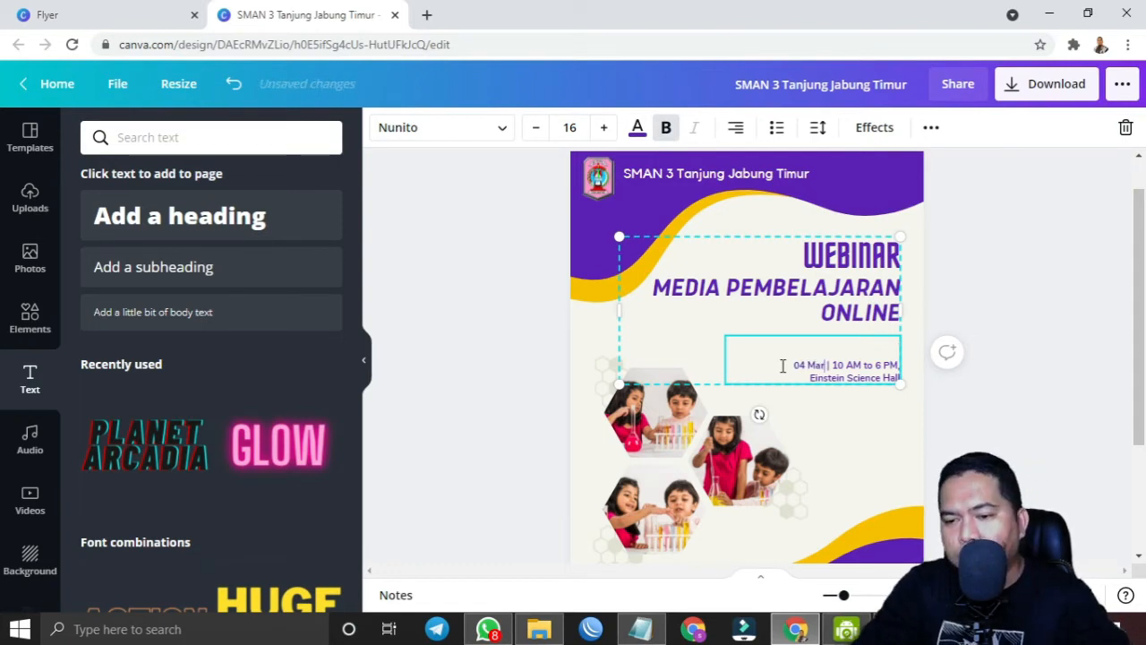